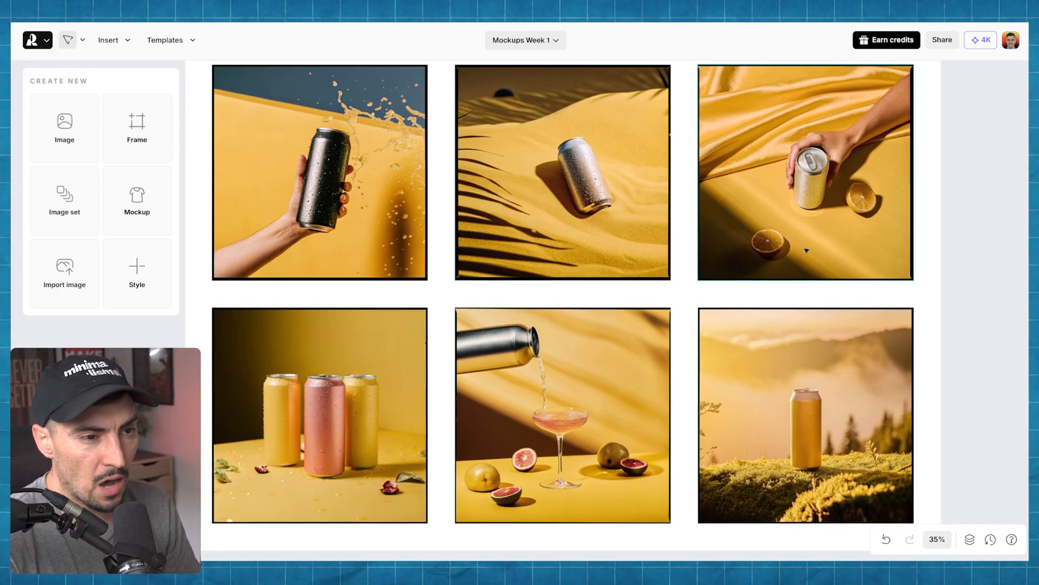
# - Add a new image set on the empty canvas above the existing can images and select the whole set
pyautogui.click(800, 292)
pyautogui.scroll(-5, 502, 210)
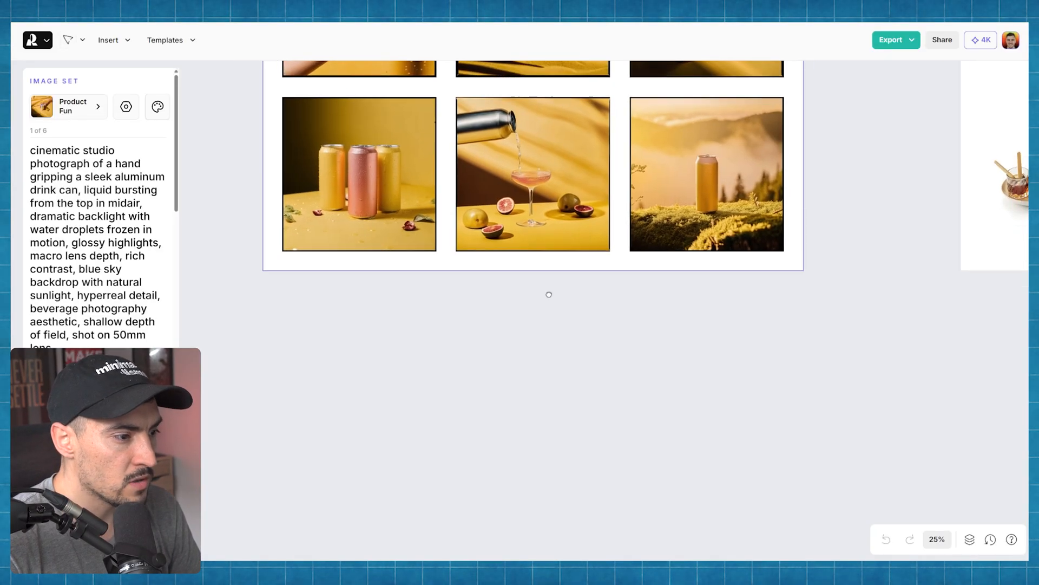
pyautogui.click(447, 213)
pyautogui.click(98, 213)
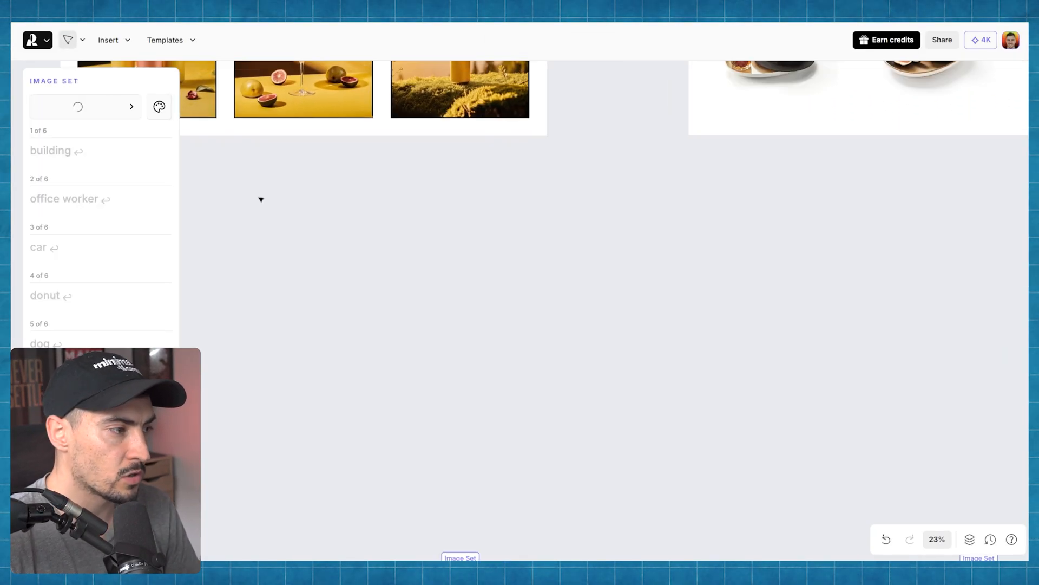
pyautogui.scroll(-3, 643, 236)
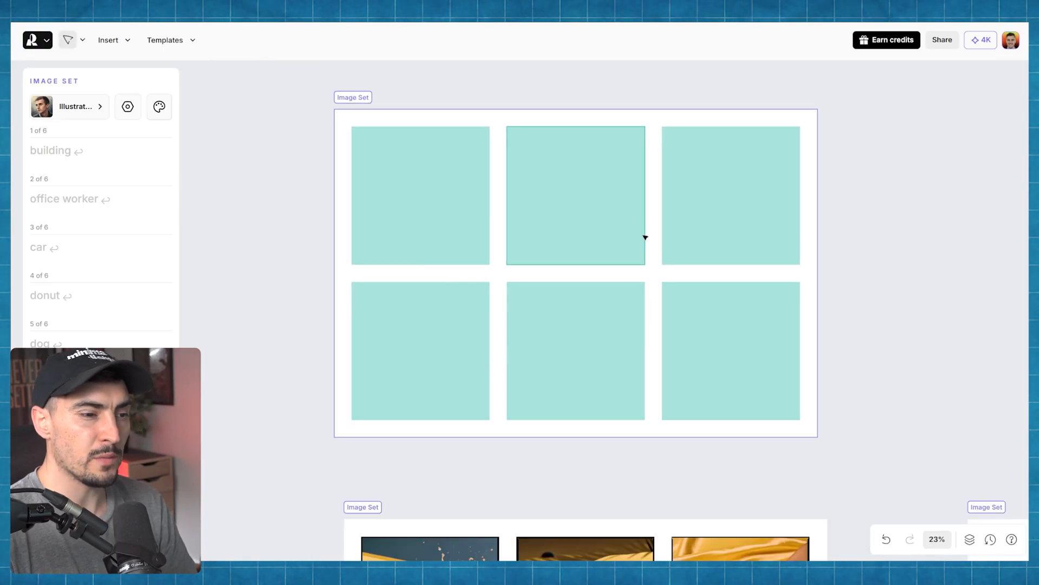
pyautogui.hscroll(1, 444, 199)
pyautogui.click(423, 199)
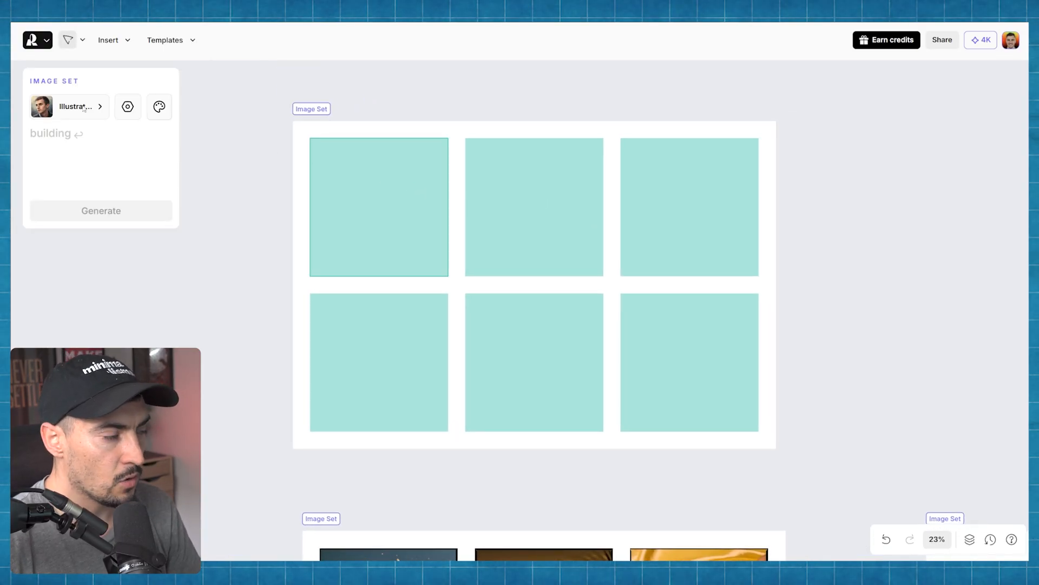
pyautogui.click(342, 124)
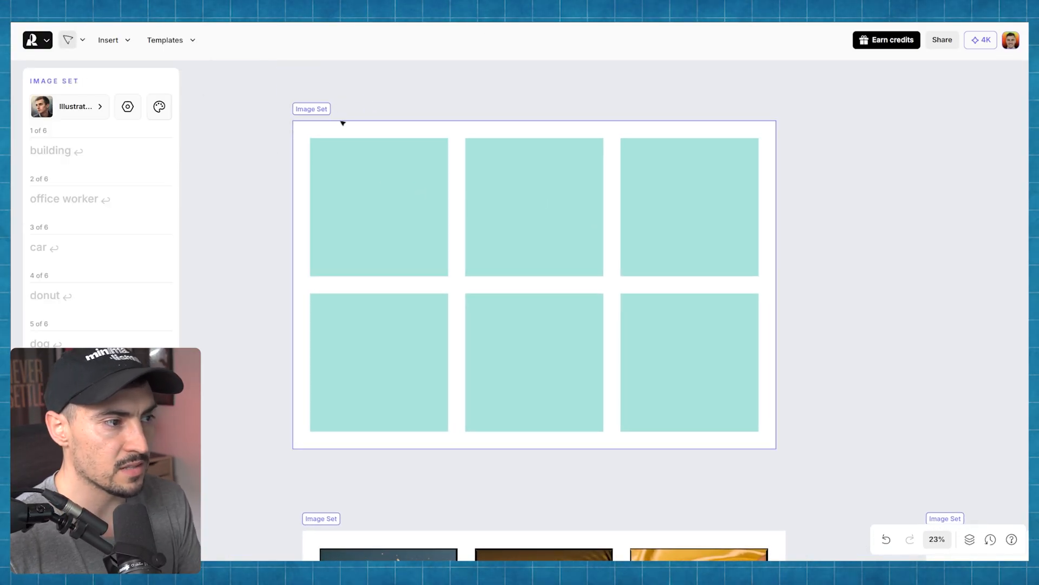
# - Open the style library for the new image set and examine the curated styles and the options for creating a new style
pyautogui.click(103, 114)
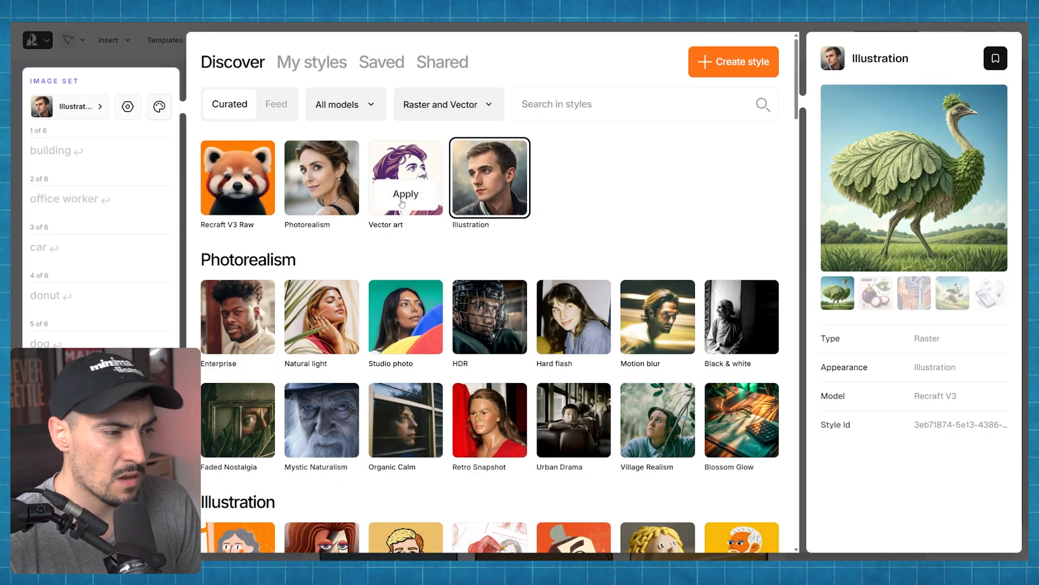
pyautogui.scroll(-2, 401, 203)
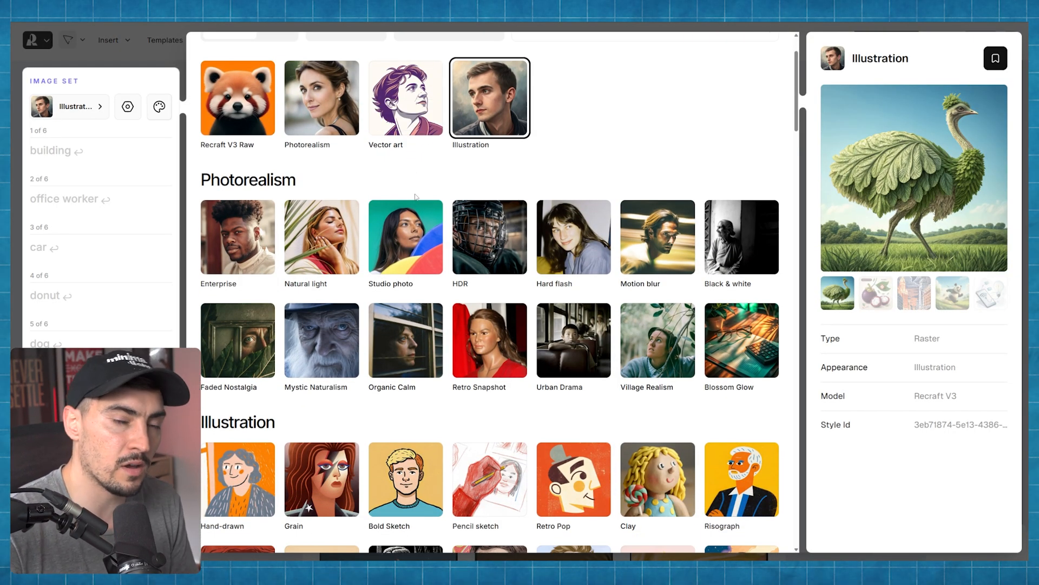
pyautogui.scroll(-5, 416, 197)
pyautogui.scroll(-4, 474, 251)
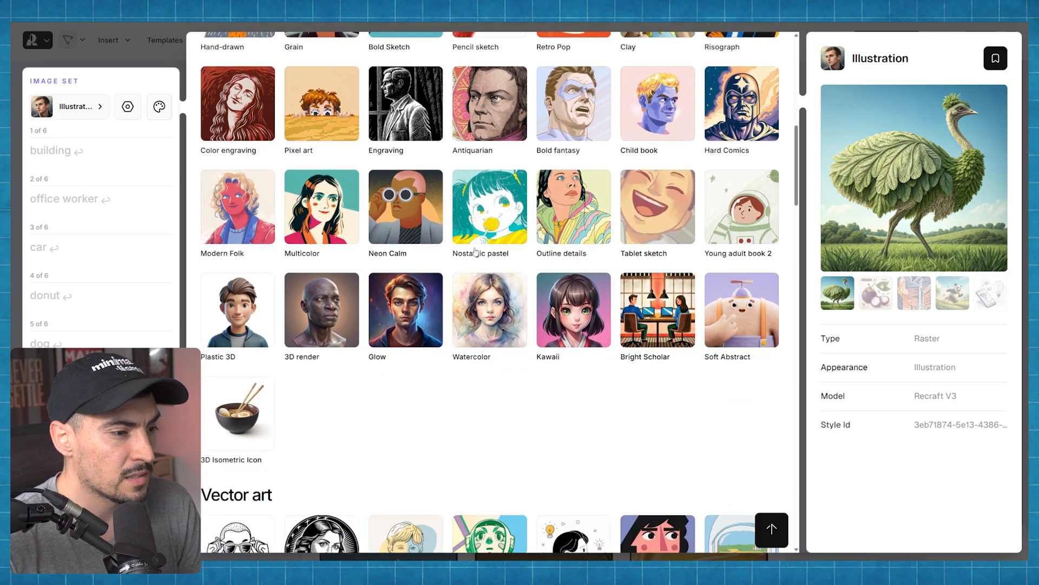
pyautogui.scroll(15, 475, 252)
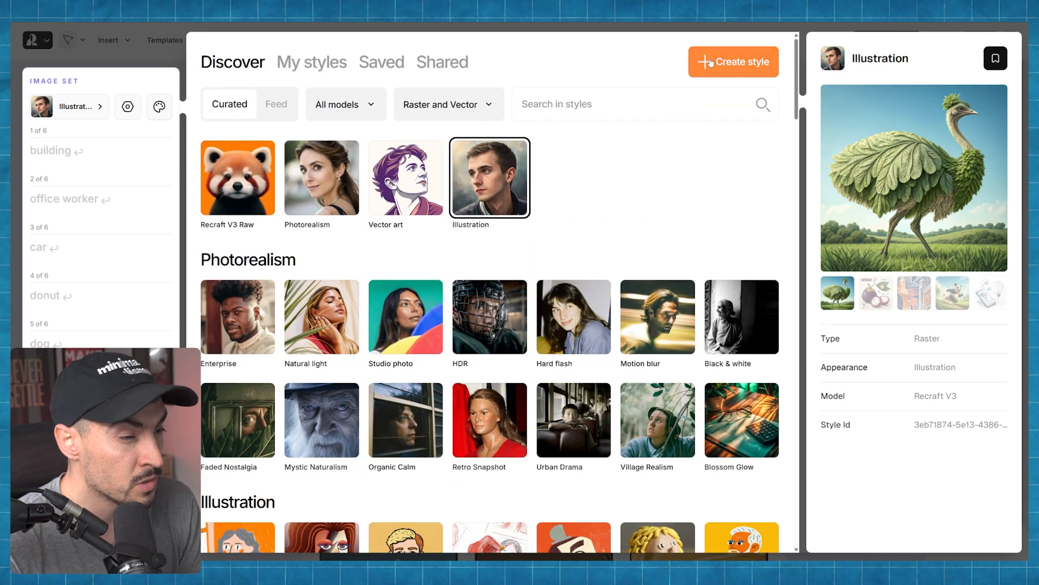
pyautogui.click(734, 63)
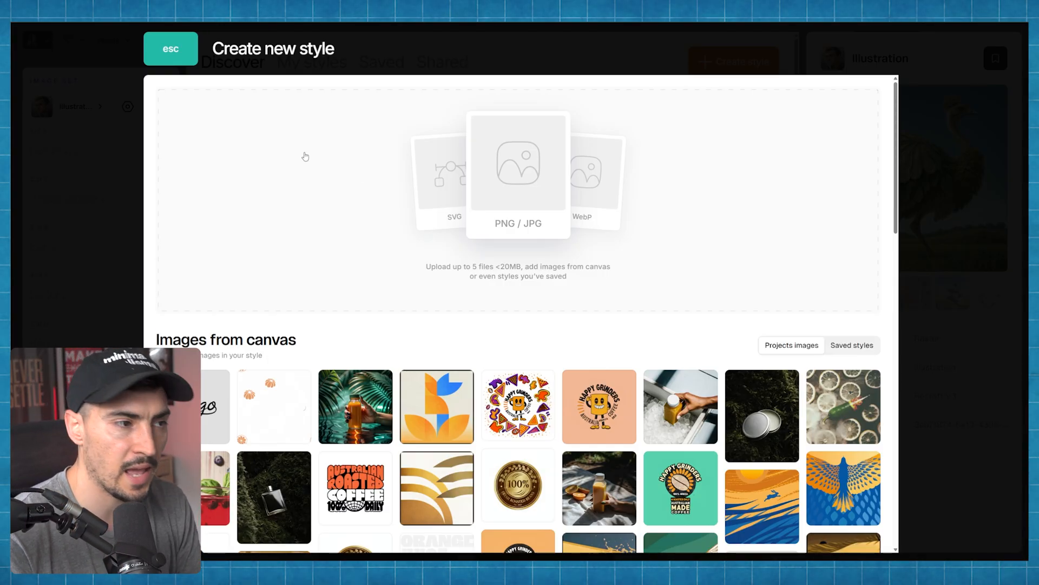
pyautogui.press('Escape')
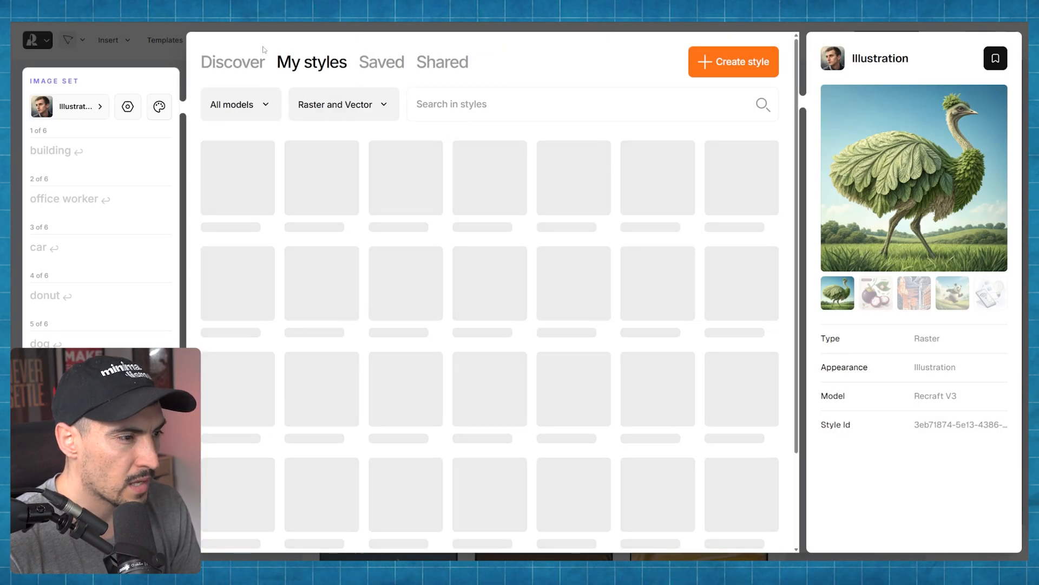
# - Pick the custom Product Fun style from the personal styles and open its management options
pyautogui.click(574, 167)
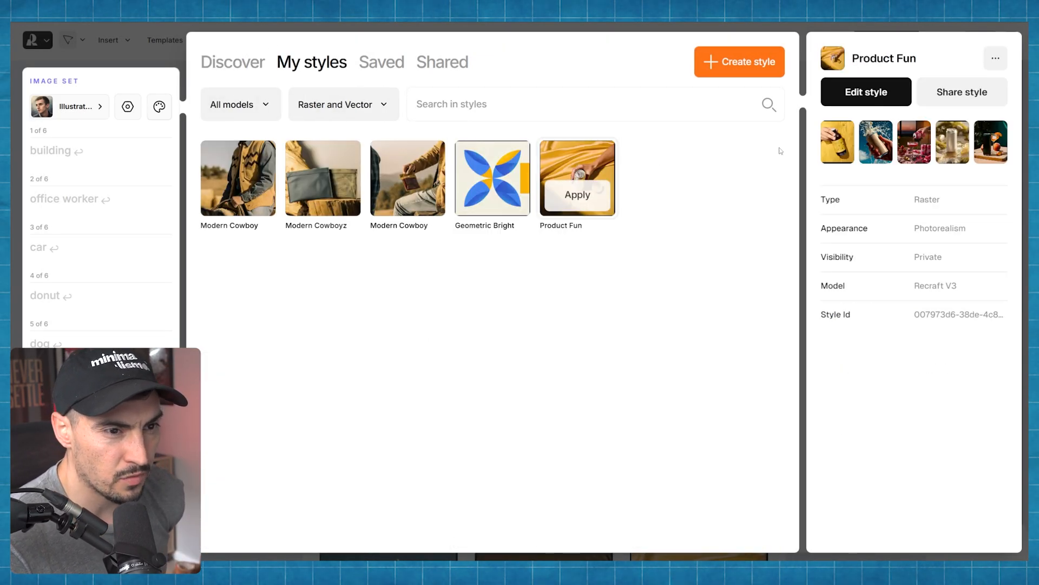
pyautogui.click(996, 58)
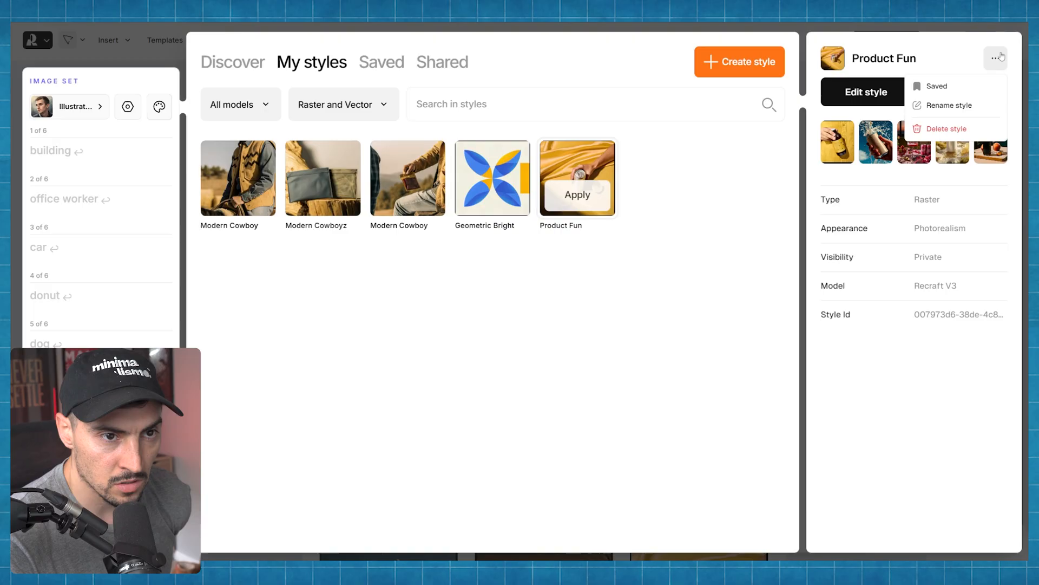
pyautogui.click(921, 104)
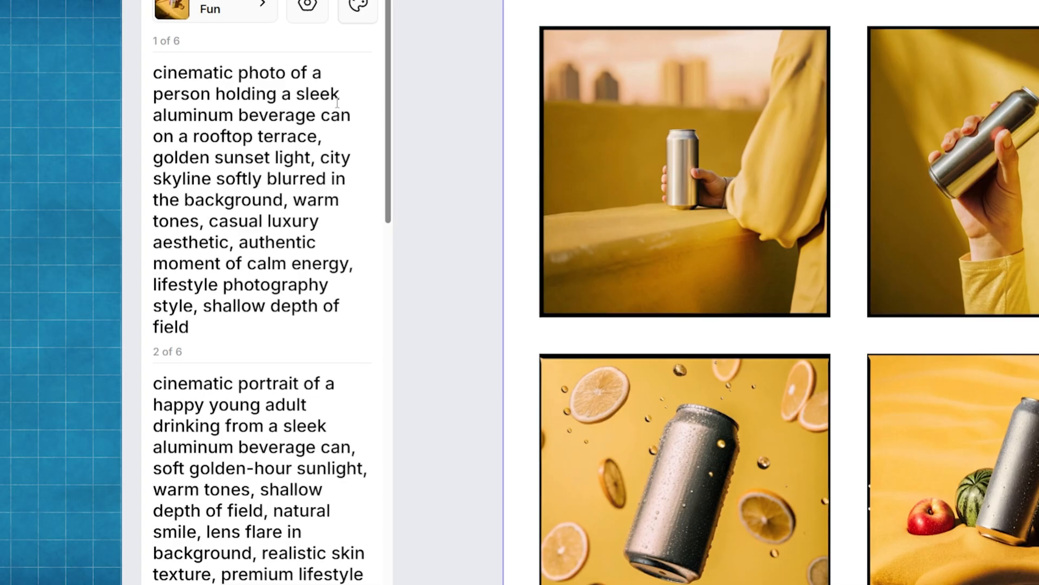
# - Read through the six prompts of the Product Fun image set
pyautogui.scroll(-5, 336, 103)
pyautogui.scroll(-10, 336, 103)
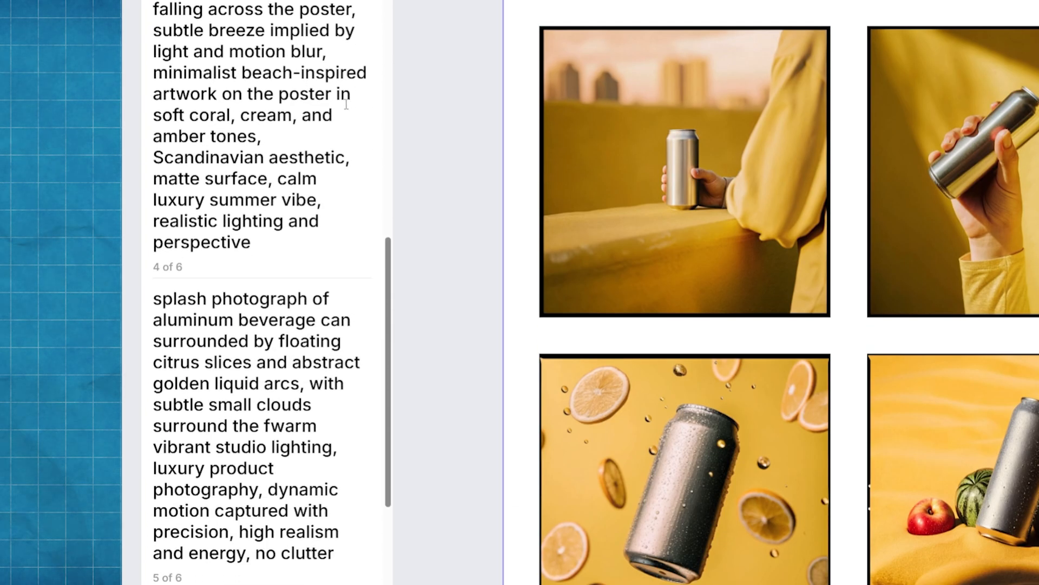
pyautogui.scroll(-6, 344, 105)
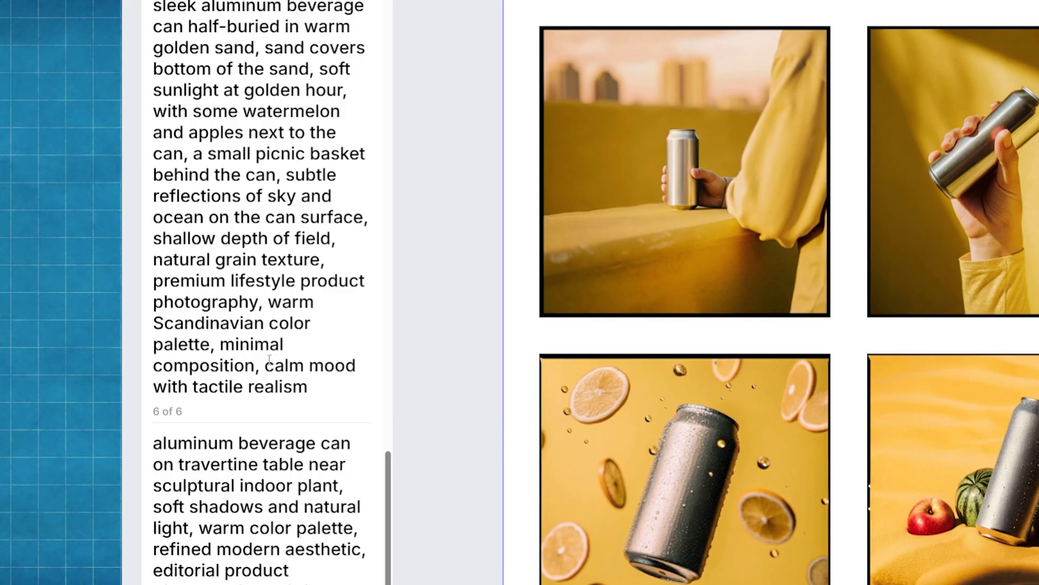
pyautogui.scroll(6, 266, 330)
pyautogui.scroll(10, 266, 359)
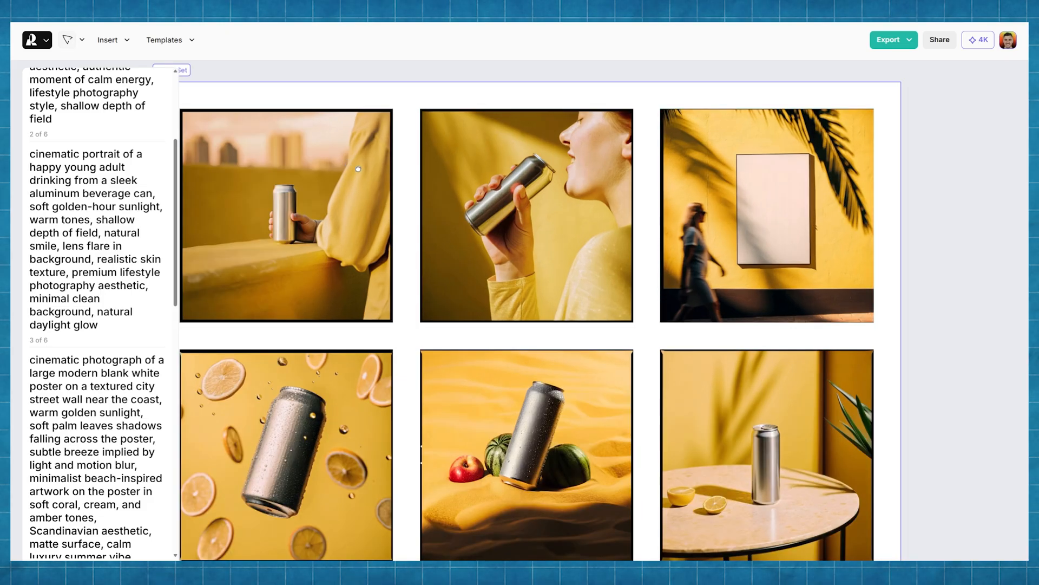
# - Select the rooftop terrace can image and inspect it up close together with its prompt
pyautogui.scroll(5, 634, 111)
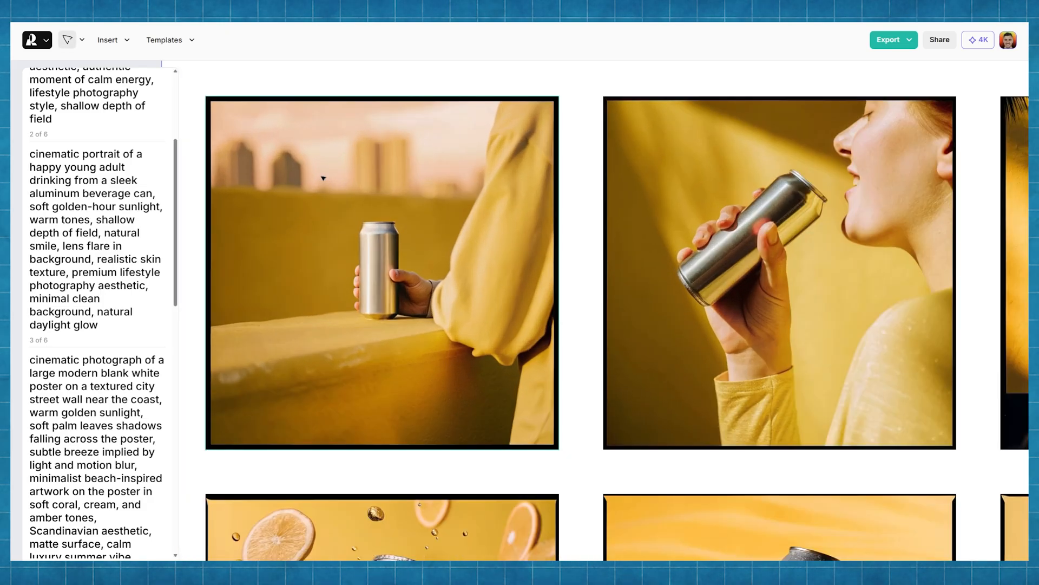
pyautogui.hscroll(-3, 343, 213)
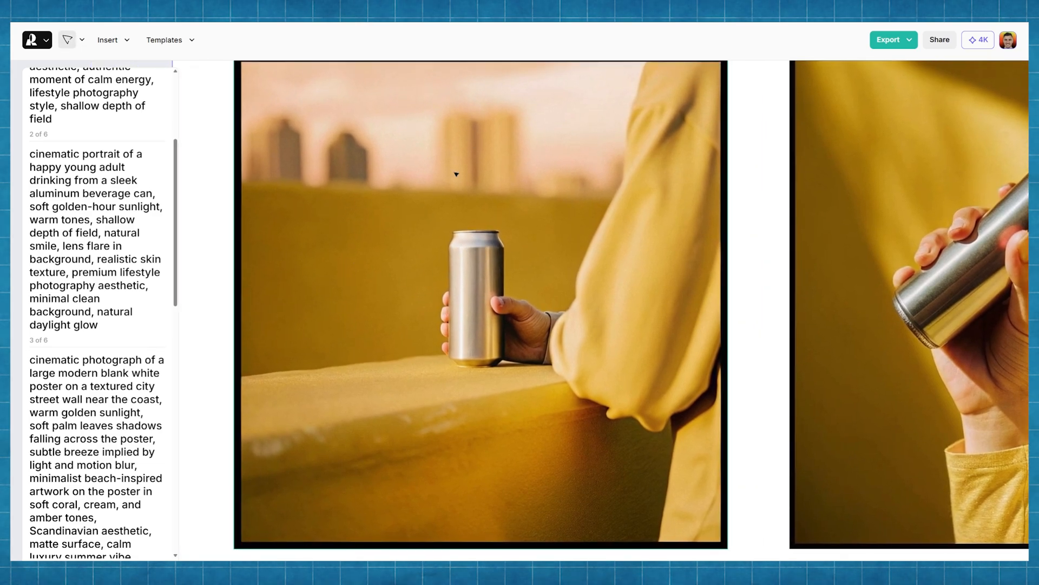
pyautogui.click(472, 249)
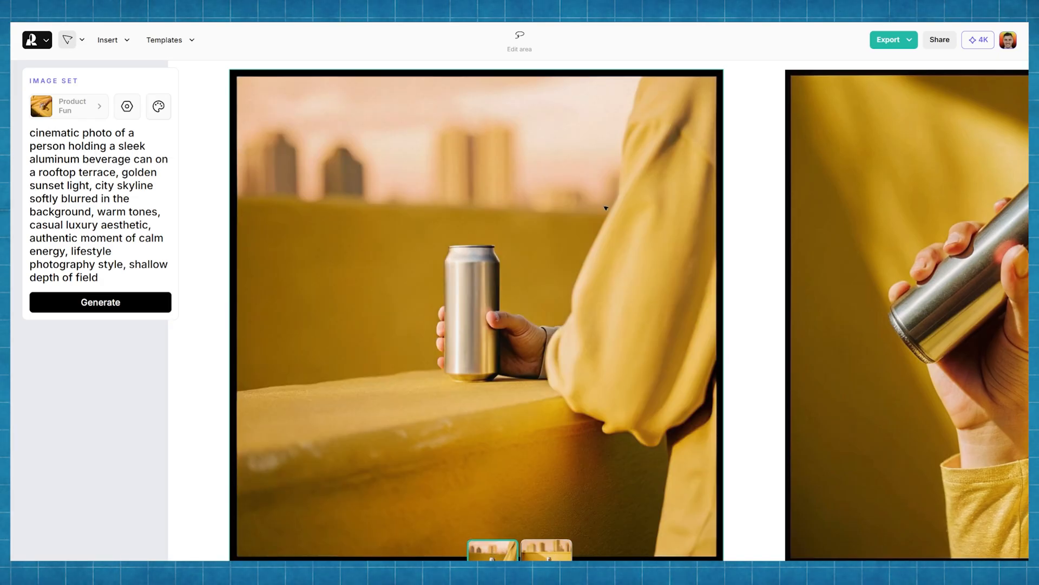
pyautogui.scroll(1, 723, 320)
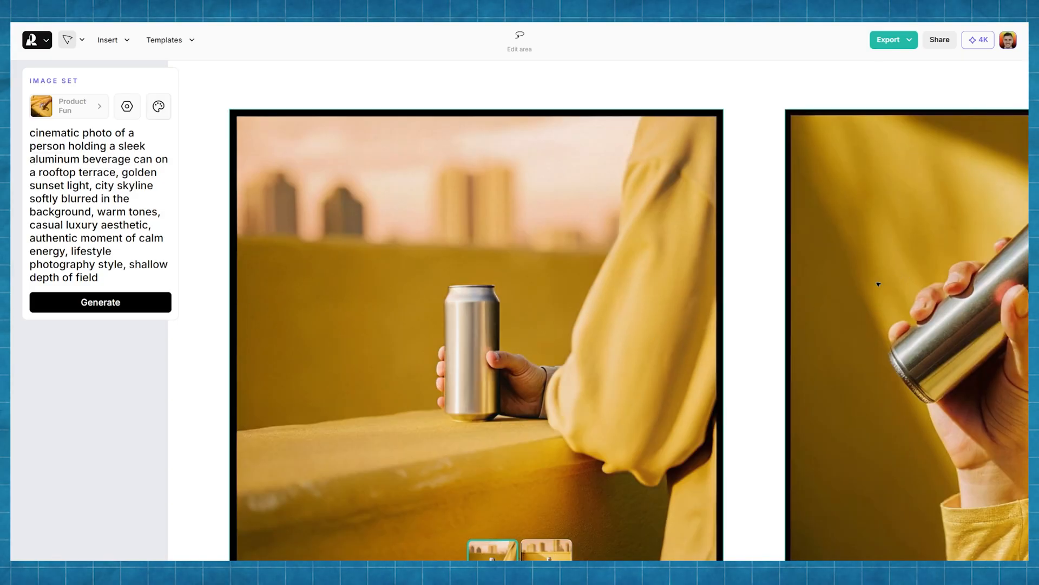
# - Inspect the image of the person drinking from the can and review its prompt
pyautogui.hscroll(10, 879, 283)
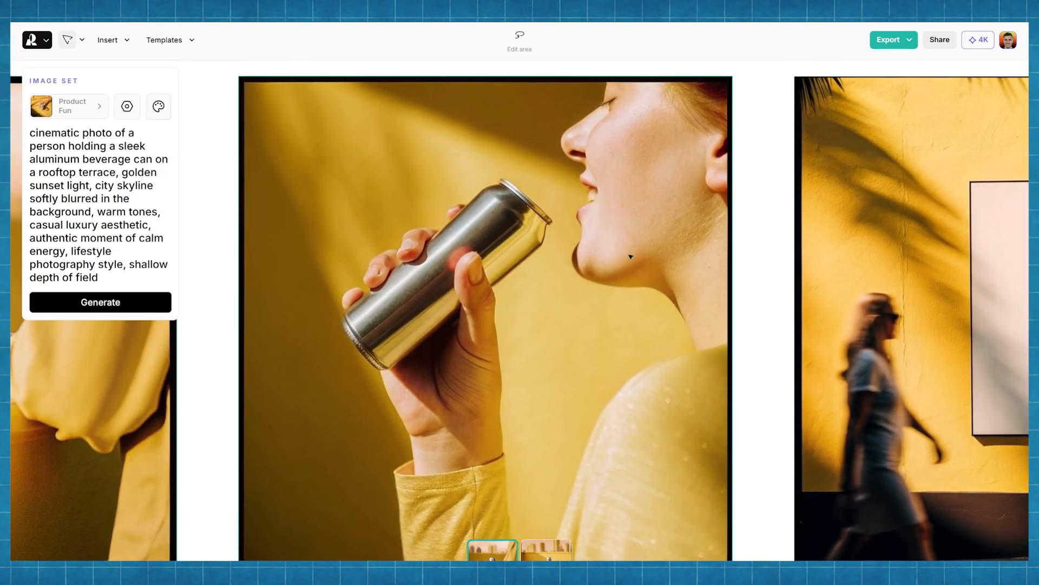
pyautogui.scroll(3, 625, 222)
pyautogui.scroll(1, 710, 174)
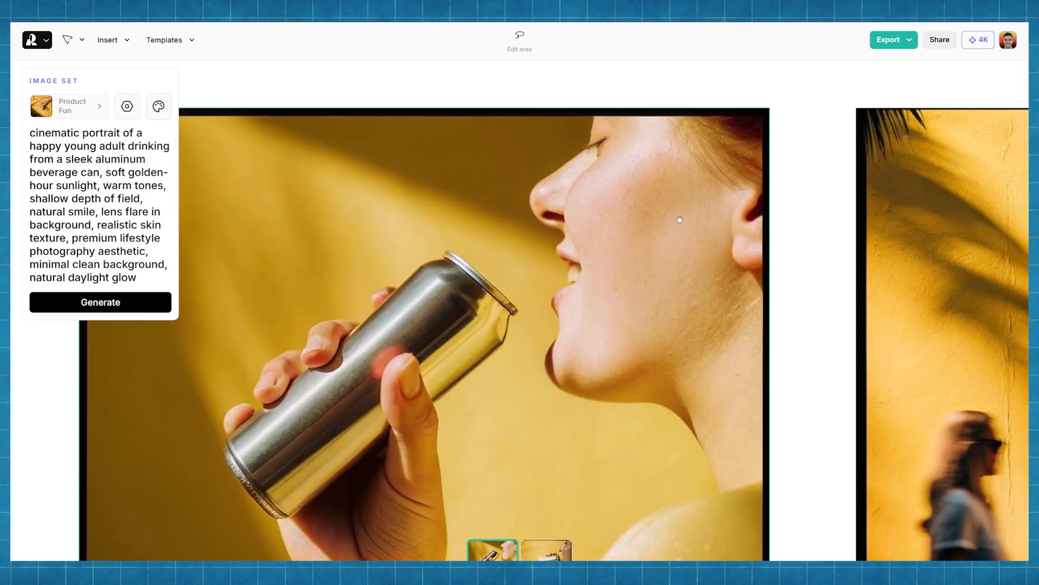
pyautogui.scroll(-3, 631, 227)
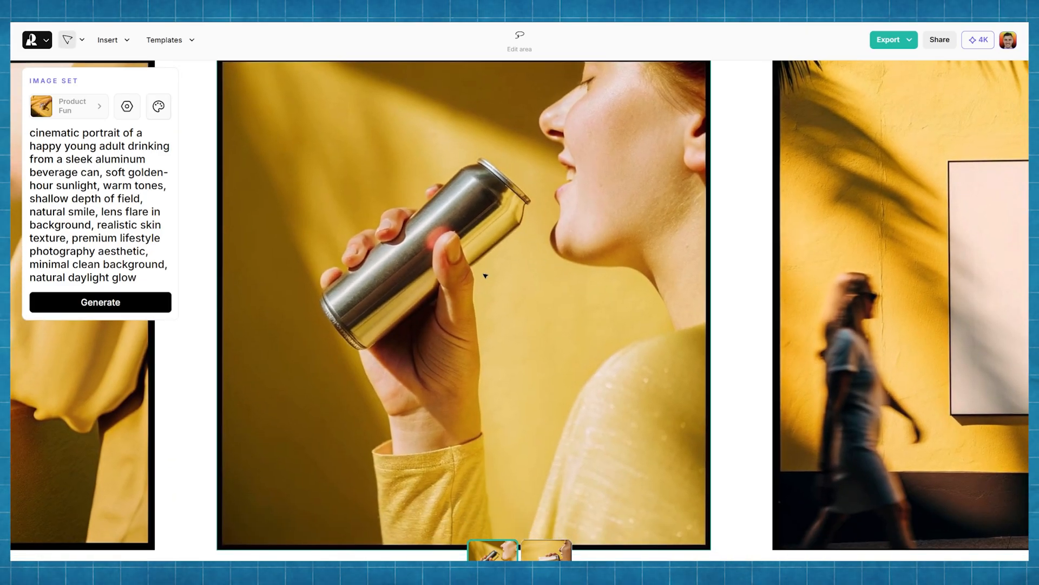
pyautogui.scroll(-2, 412, 298)
pyautogui.scroll(-1, 411, 299)
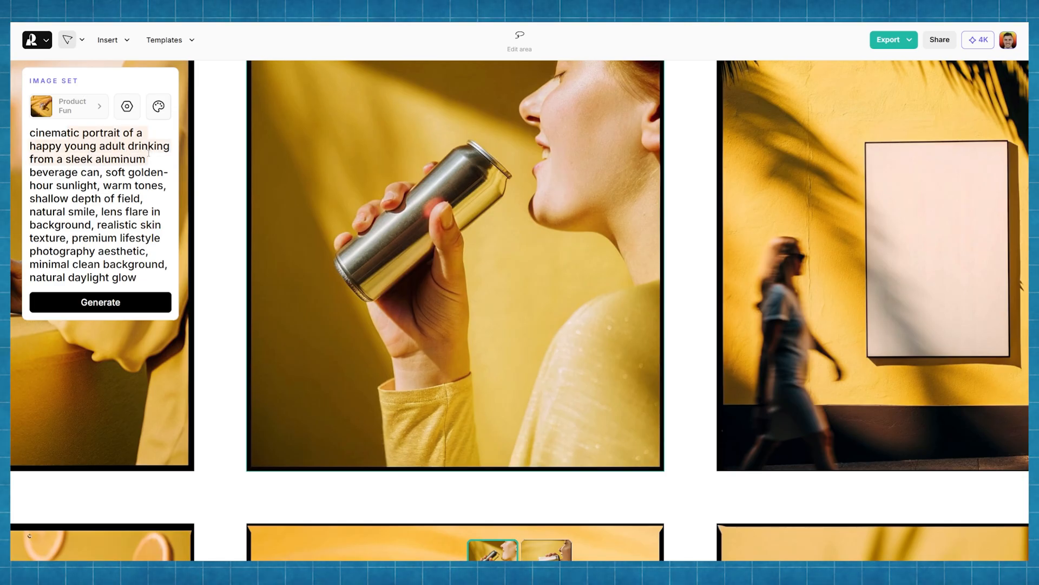
# - Examine the blank wall poster image with palm shadows and its prompt
pyautogui.moveTo(859, 222); pyautogui.dragTo(482, 224)
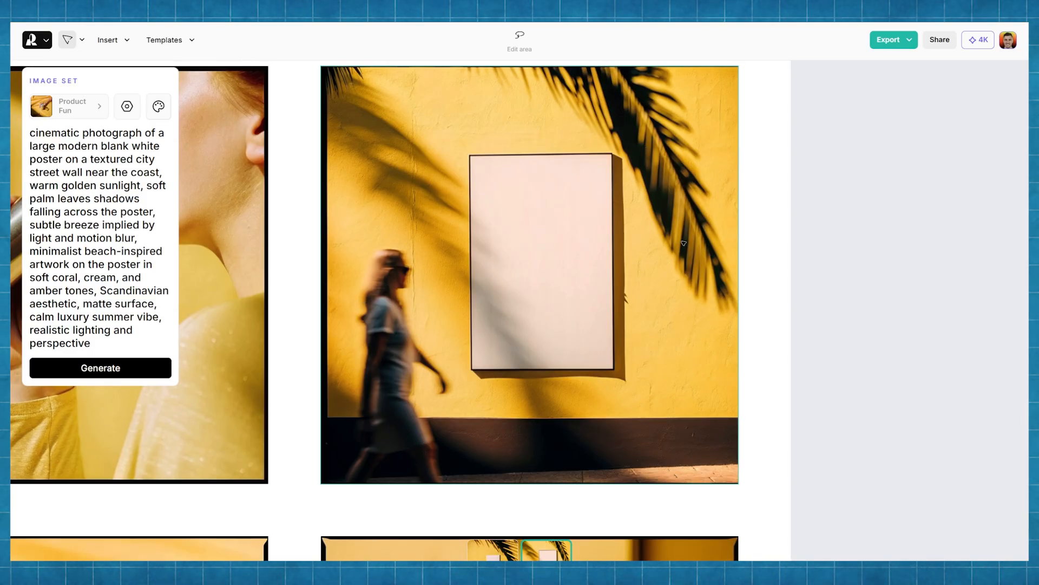
pyautogui.scroll(3, 634, 246)
pyautogui.scroll(-3, 634, 246)
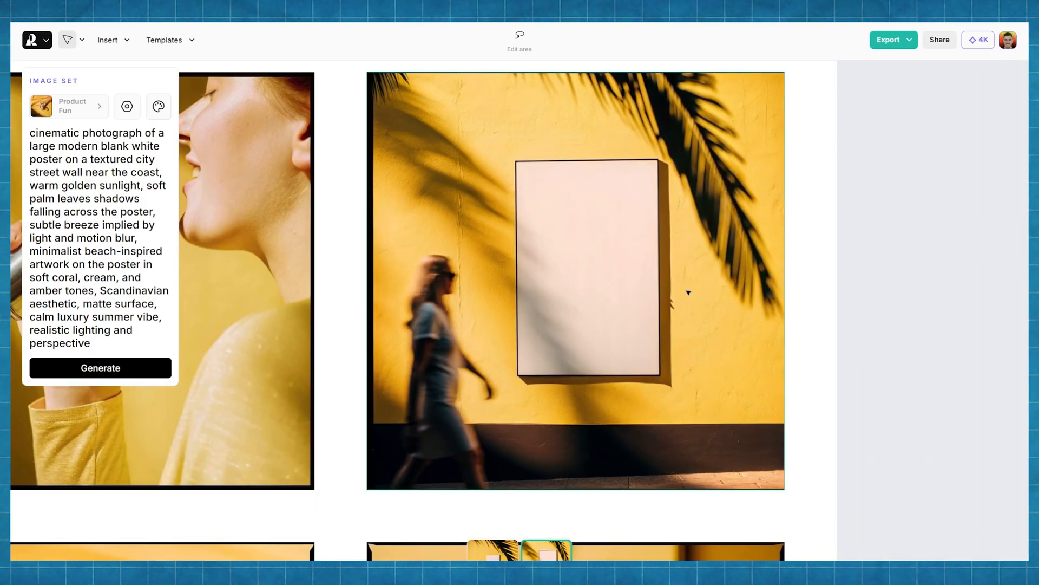
pyautogui.scroll(-3, 631, 312)
pyautogui.scroll(3, 531, 223)
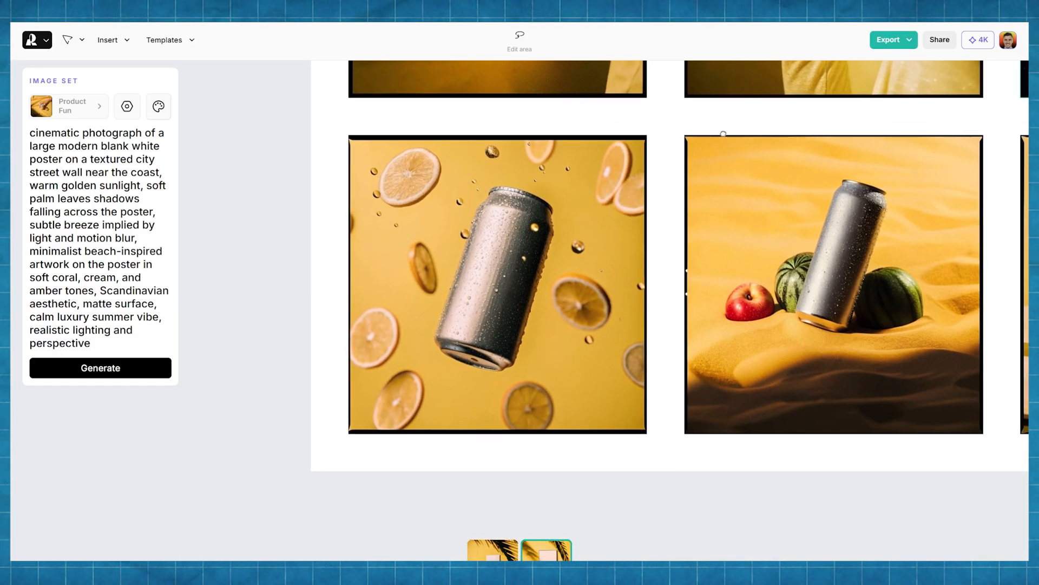
# - Select the image of the can surrounded by floating citrus slices and examine its details and prompt
pyautogui.click(531, 223)
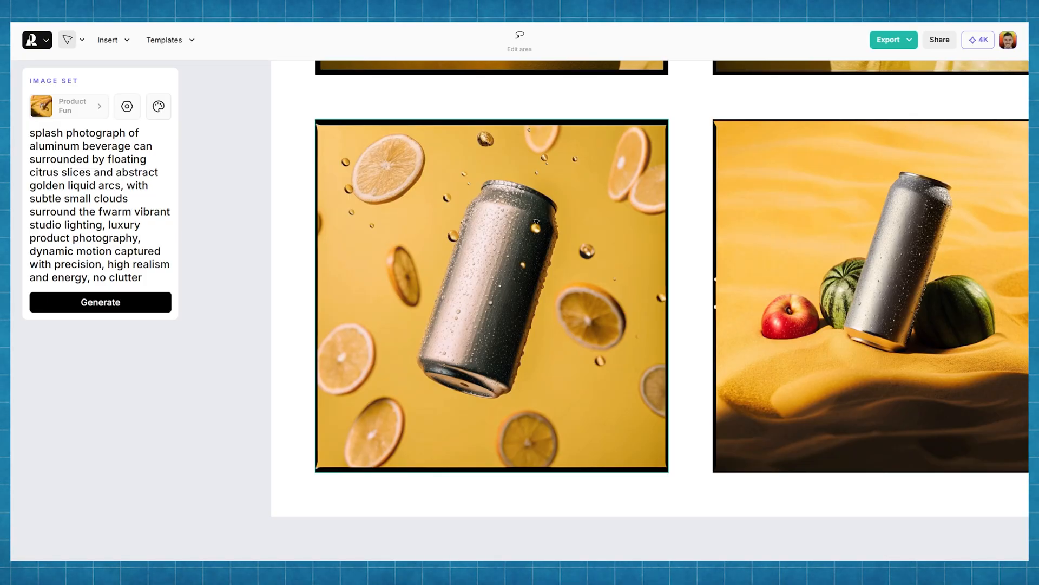
pyautogui.scroll(5, 557, 264)
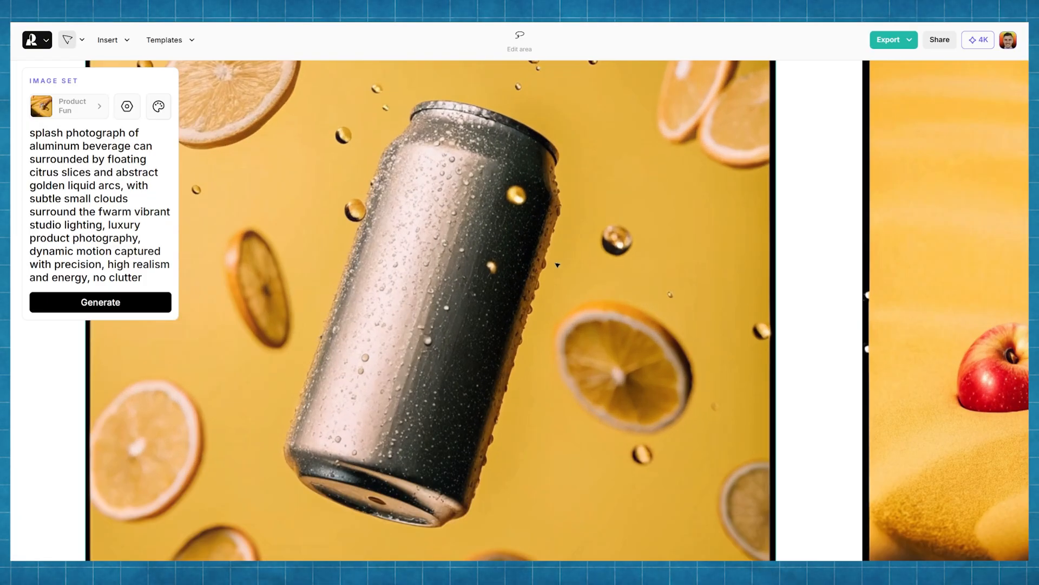
pyautogui.scroll(3, 394, 272)
pyautogui.scroll(-4, 460, 314)
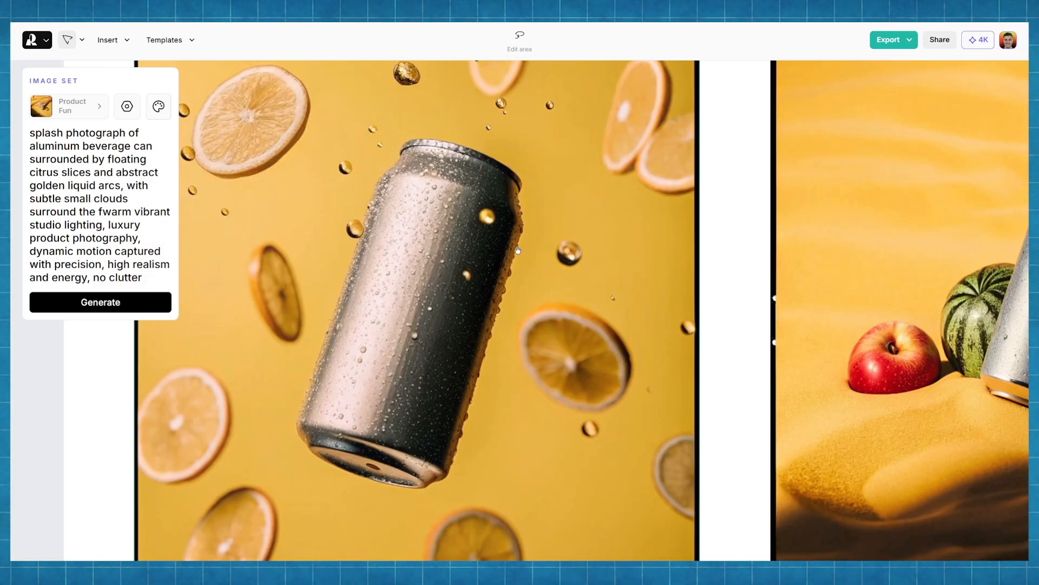
pyautogui.scroll(2, 541, 370)
pyautogui.scroll(-3, 541, 370)
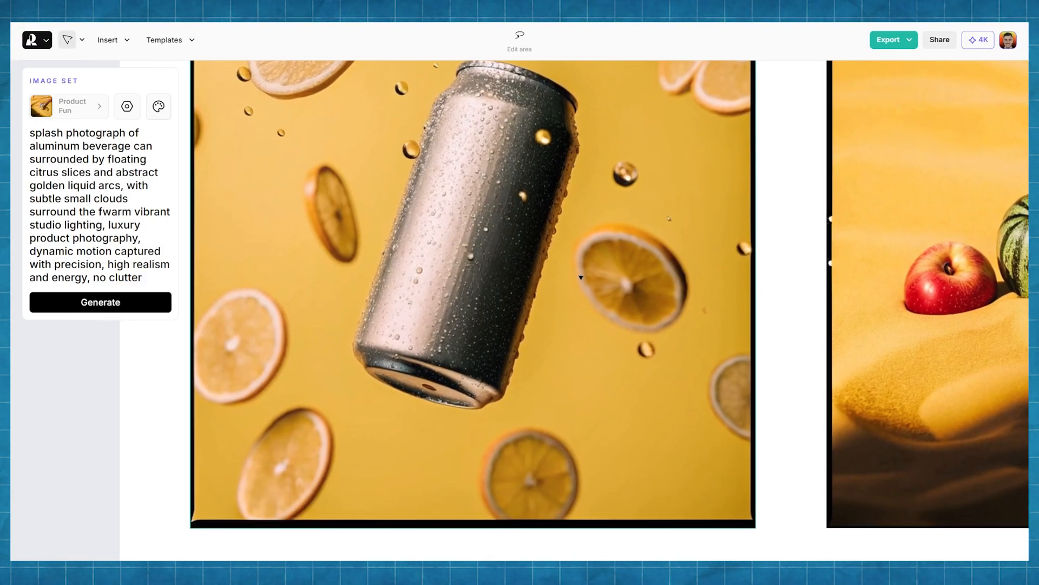
pyautogui.scroll(-2, 652, 261)
pyautogui.scroll(1, 678, 260)
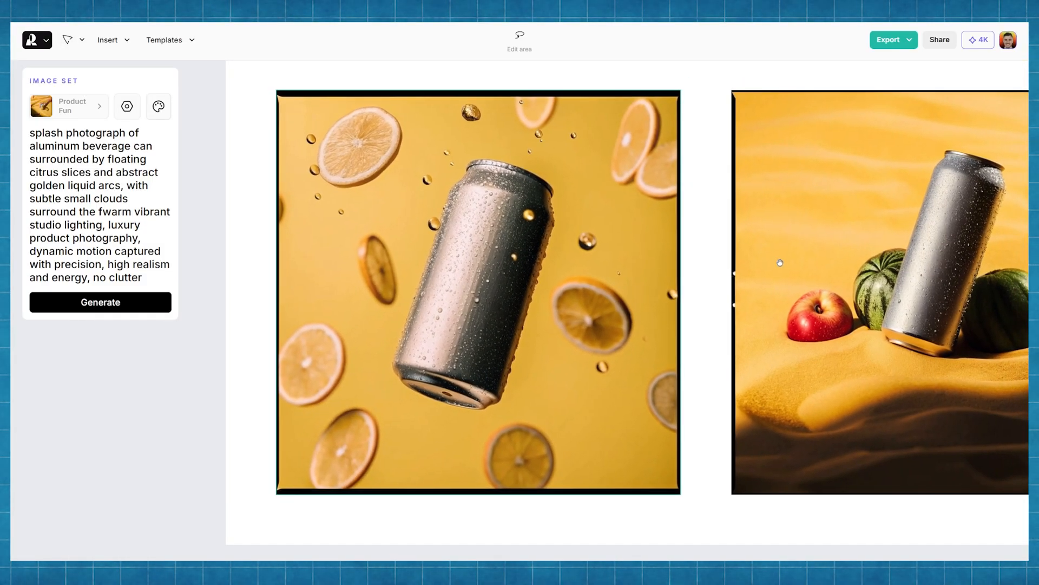
# - Select the image of the can in golden sand beside apple and watermelons and inspect it closely
pyautogui.hscroll(5, 511, 264)
pyautogui.hscroll(2, 511, 264)
pyautogui.click(610, 248)
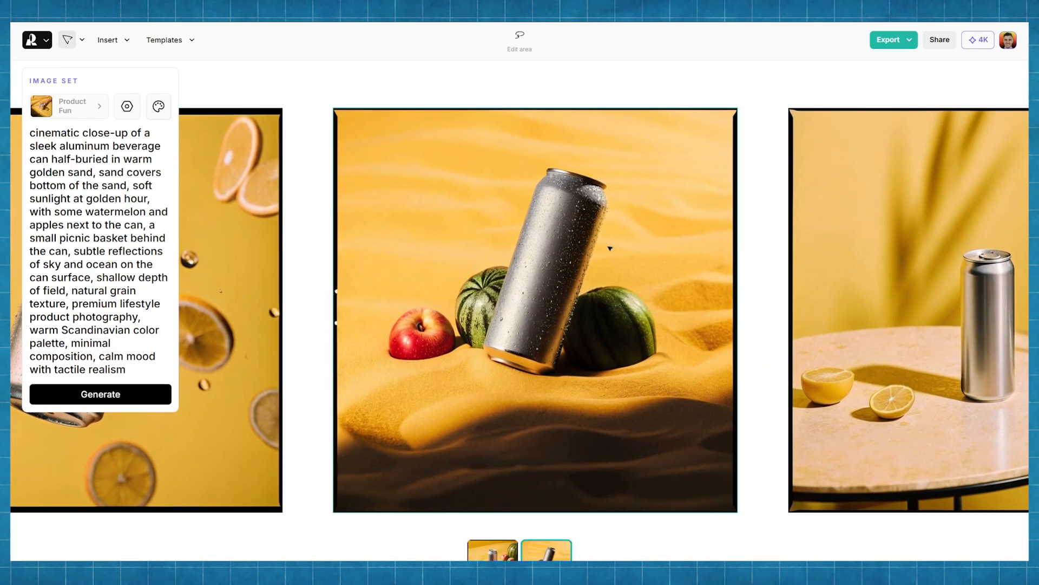
pyautogui.scroll(2, 615, 252)
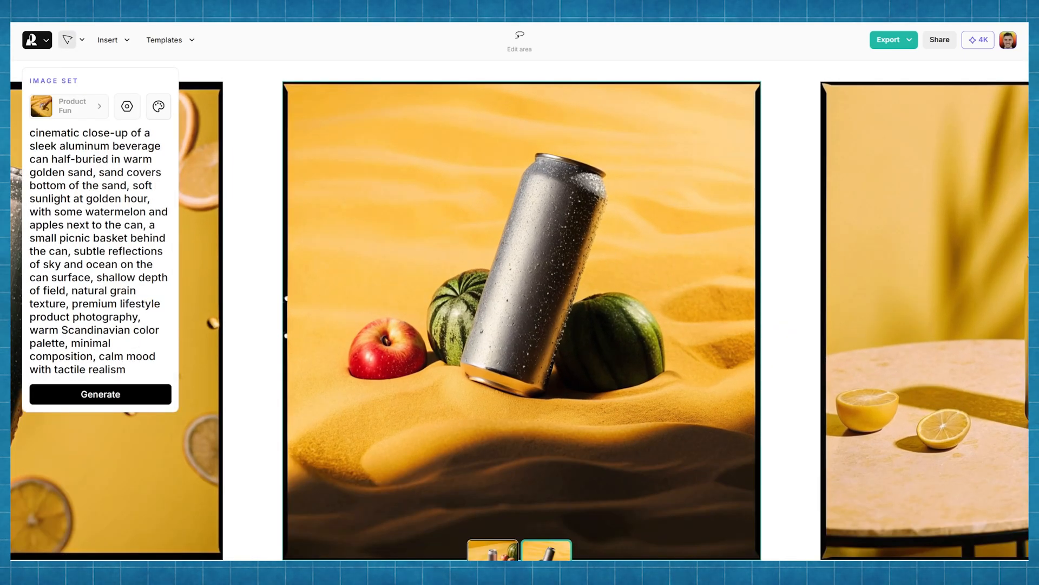
# - Compare the two generated variations of the can in golden sand with apple and watermelons
pyautogui.click(492, 551)
pyautogui.click(547, 551)
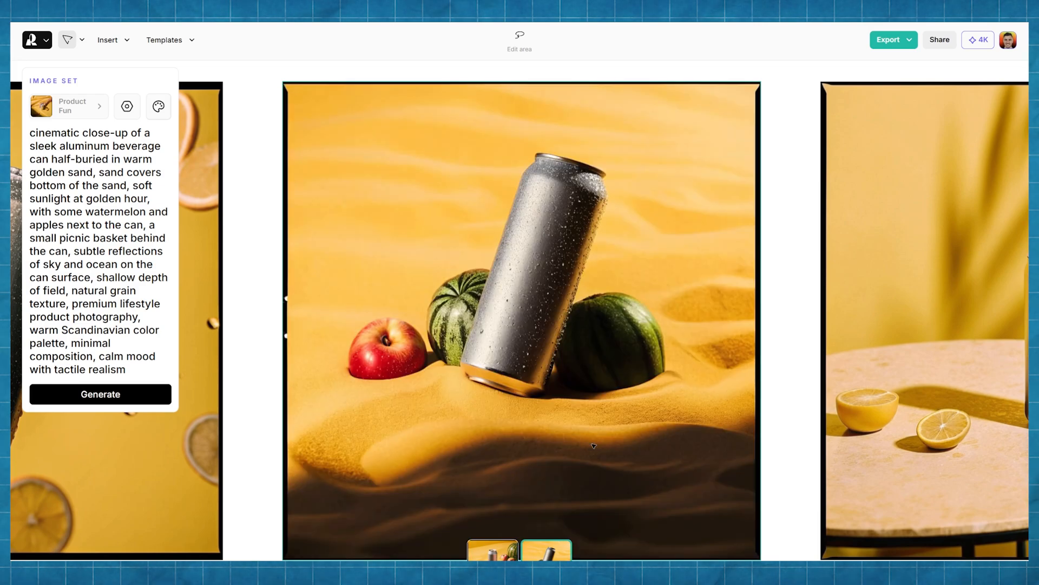
pyautogui.moveTo(722, 353); pyautogui.dragTo(450, 320)
pyautogui.click(441, 305)
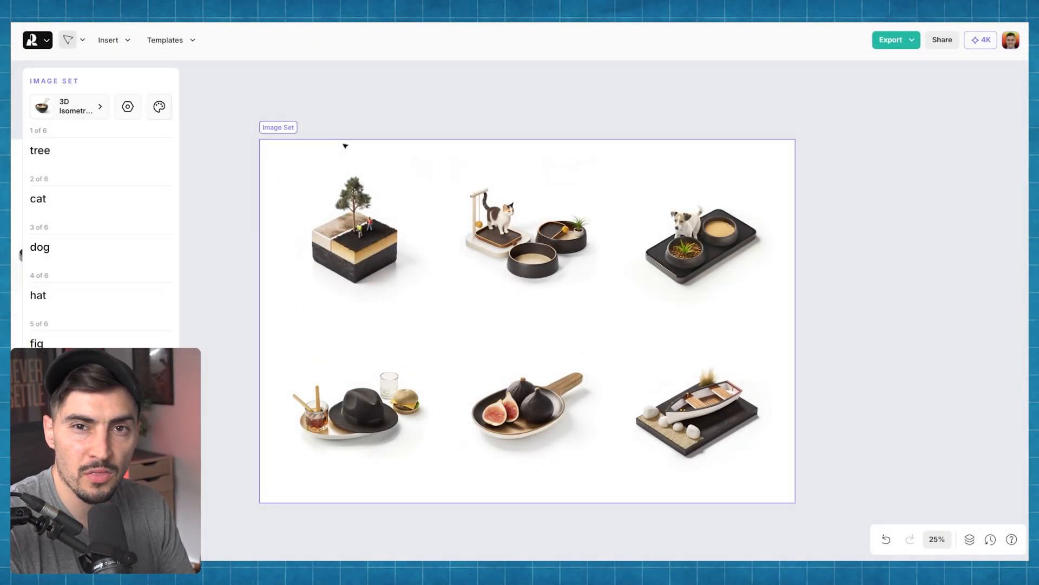
# - Review the 3D Isometric Icon style and its details in the style library beside the other illustration styles
pyautogui.click(128, 107)
pyautogui.scroll(-10, 376, 203)
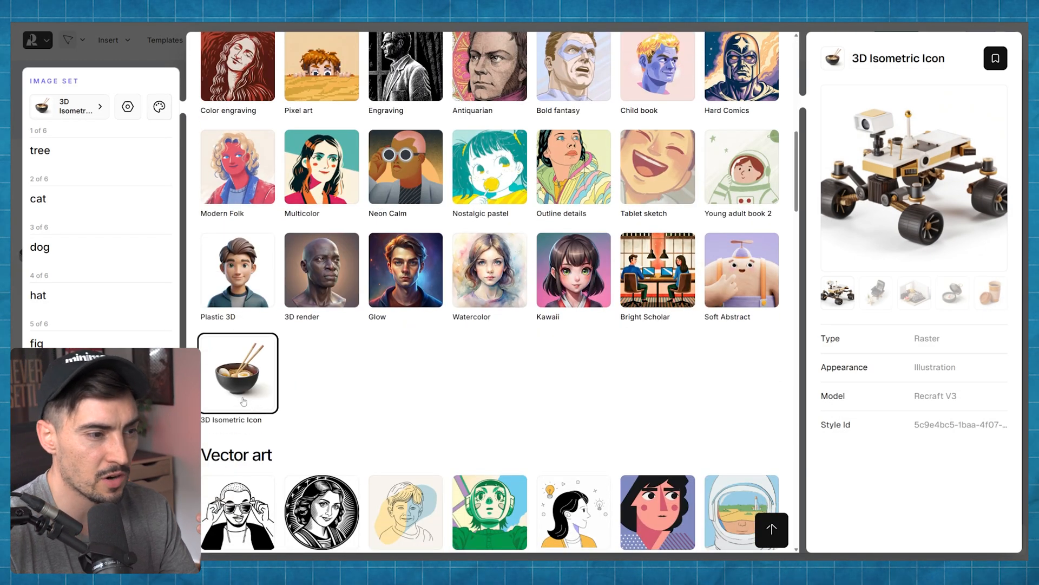
pyautogui.scroll(2, 320, 227)
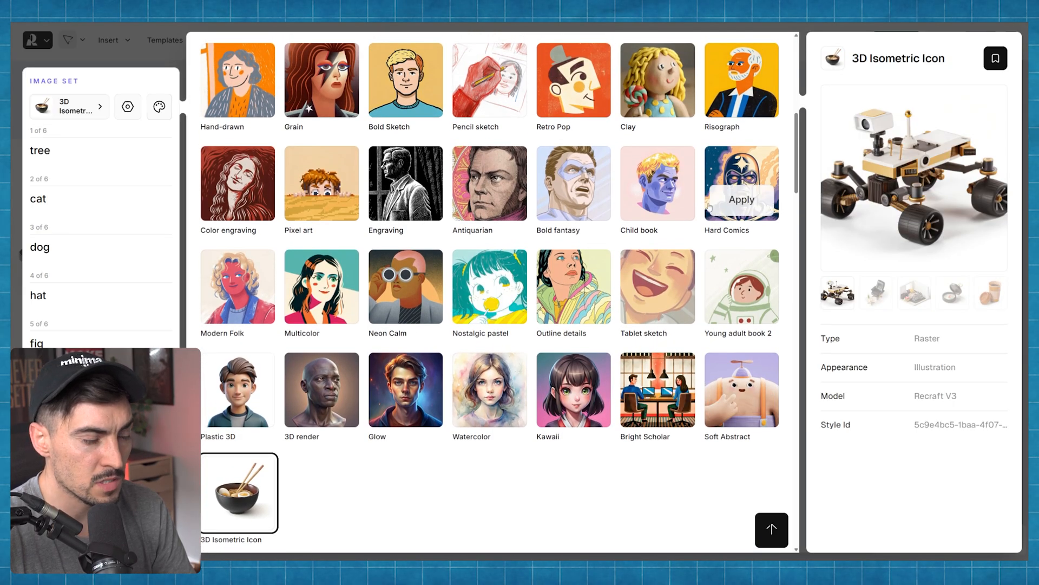
pyautogui.click(156, 151)
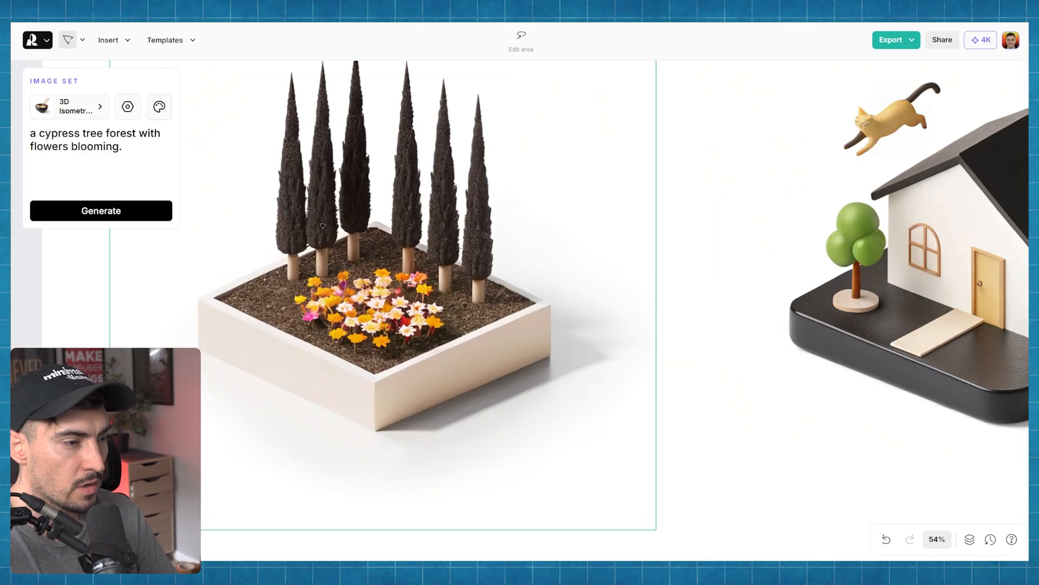
# - Inspect the isometric cypress forest, the cat and house, and the circus tent images up close
pyautogui.moveTo(560, 401); pyautogui.dragTo(559, 412)
pyautogui.scroll(-3, 561, 411)
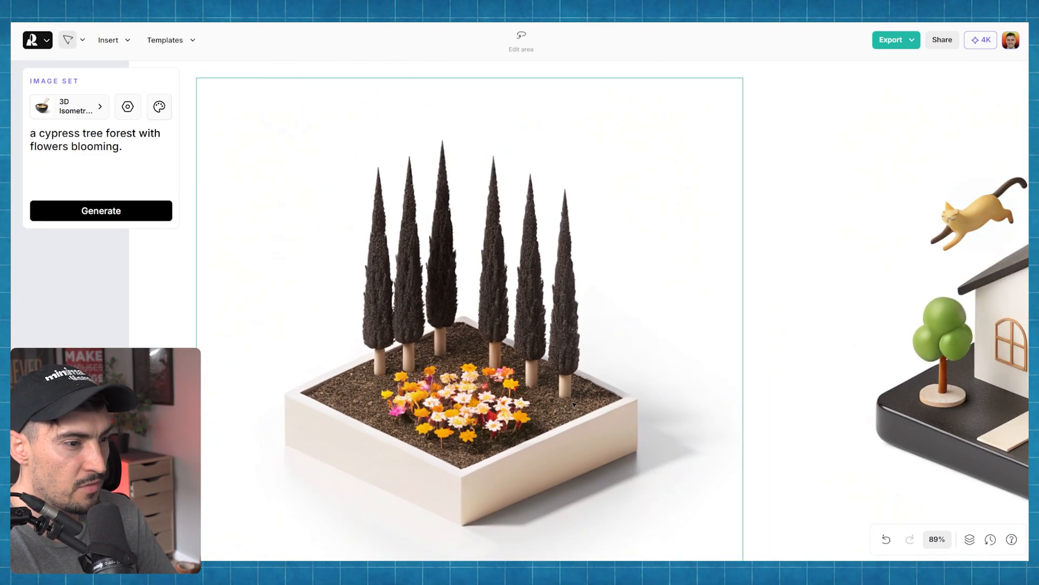
pyautogui.moveTo(789, 411); pyautogui.dragTo(427, 367)
pyautogui.moveTo(849, 417); pyautogui.dragTo(395, 415)
pyautogui.scroll(-5, 395, 413)
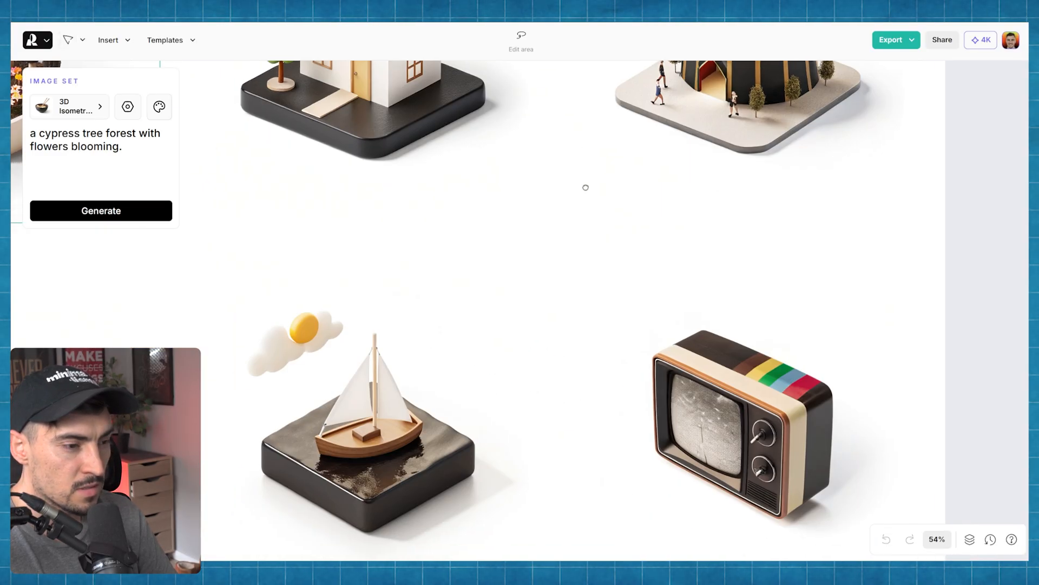
# - Inspect the isometric retro television and sailboat images of the set up close
pyautogui.moveTo(612, 323); pyautogui.dragTo(609, 156)
pyautogui.doubleClick(608, 156)
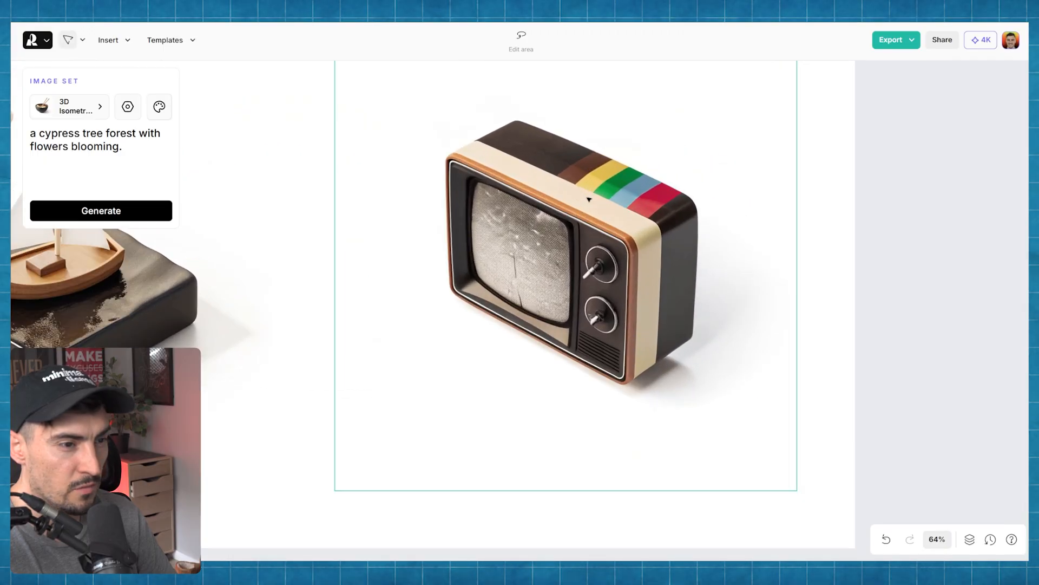
pyautogui.scroll(-2, 591, 198)
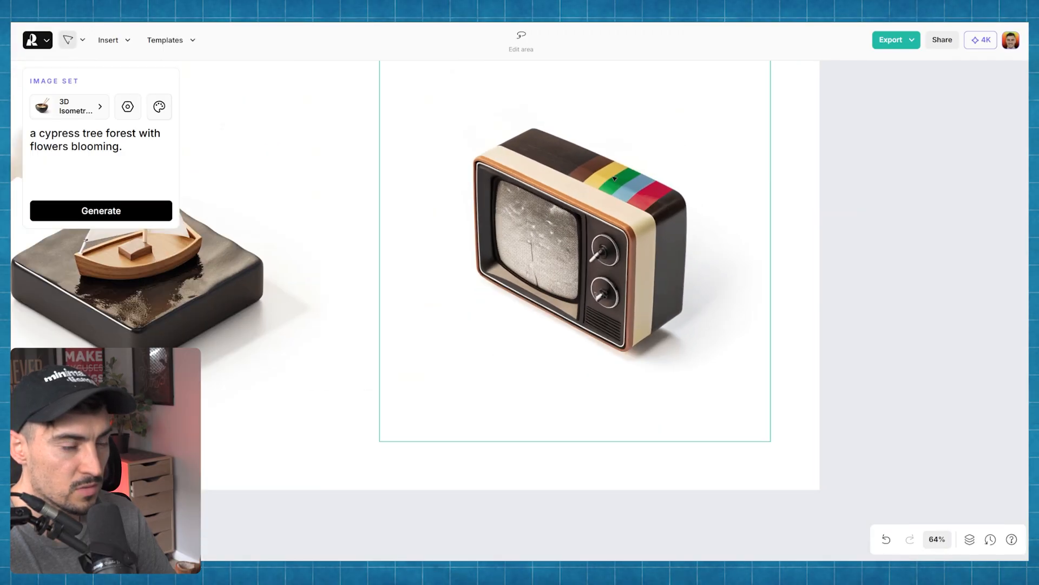
pyautogui.hscroll(-5, 595, 209)
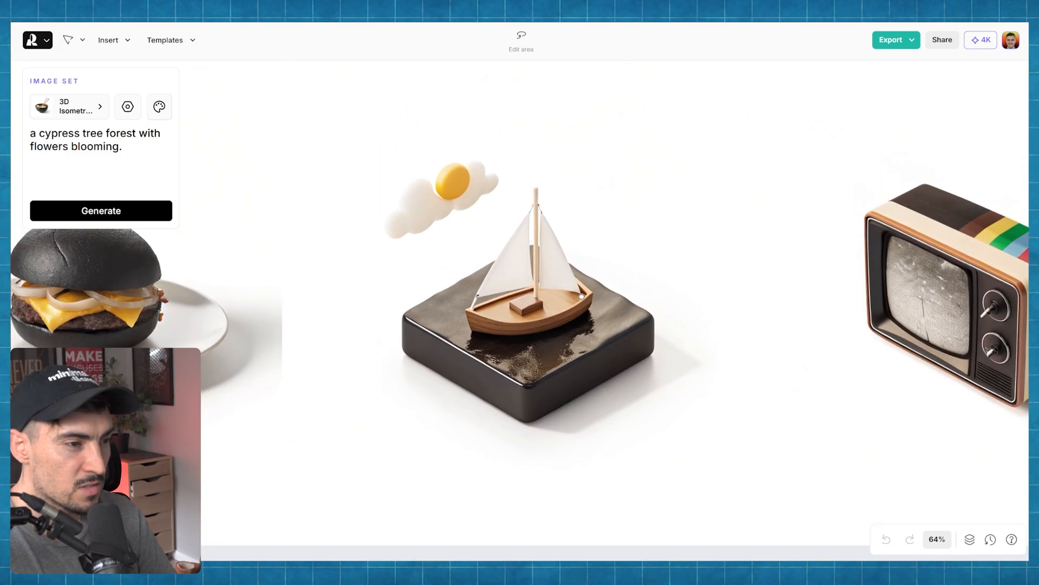
pyautogui.doubleClick(570, 288)
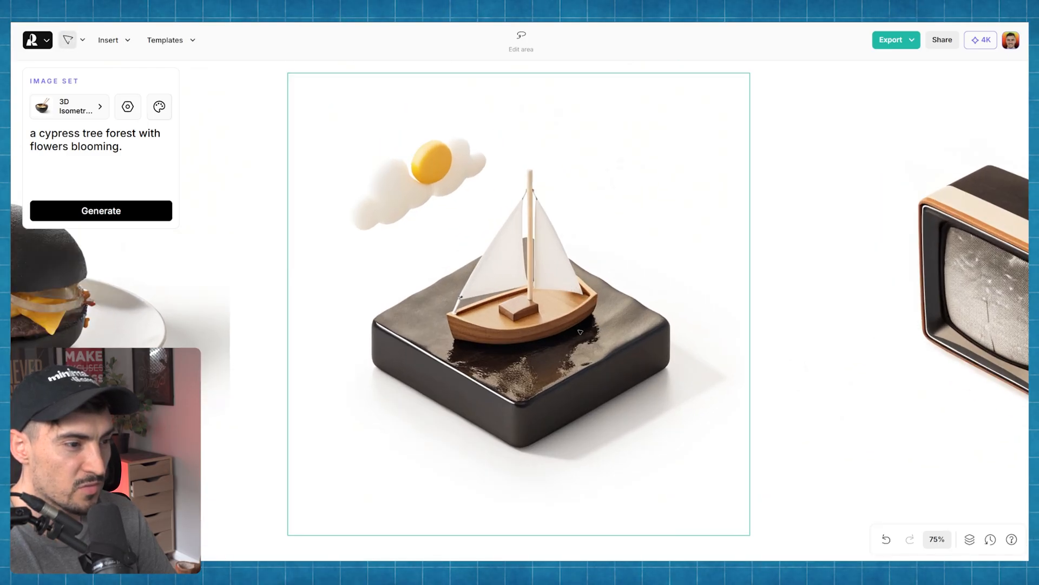
pyautogui.scroll(3, 580, 332)
pyautogui.scroll(-5, 580, 332)
# - Inspect the isometric black-bun burger image and return to the overview of the set
pyautogui.hscroll(-4, 370, 233)
pyautogui.click(370, 233)
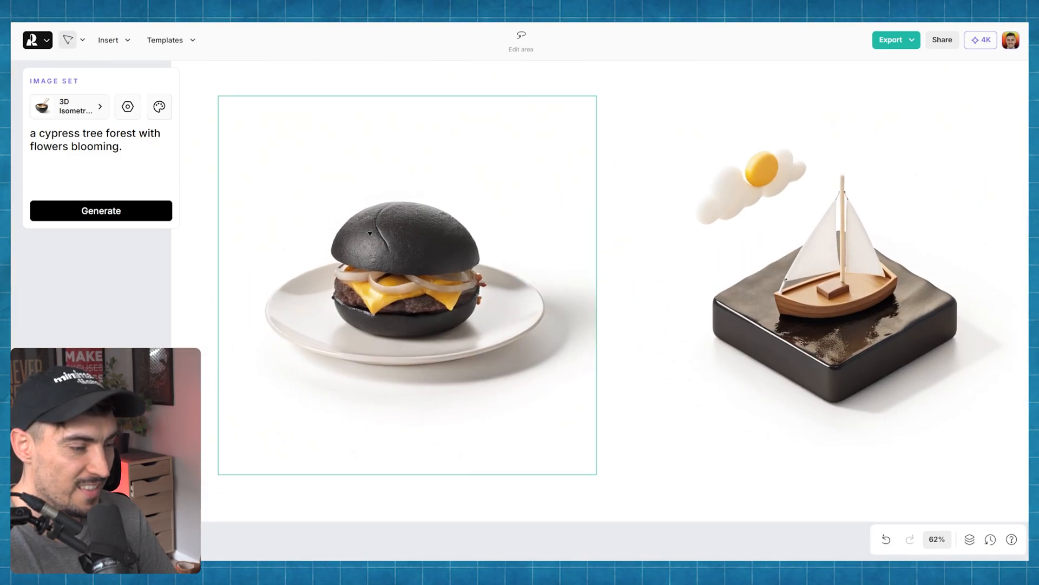
pyautogui.press('Escape')
pyautogui.scroll(-5, 370, 232)
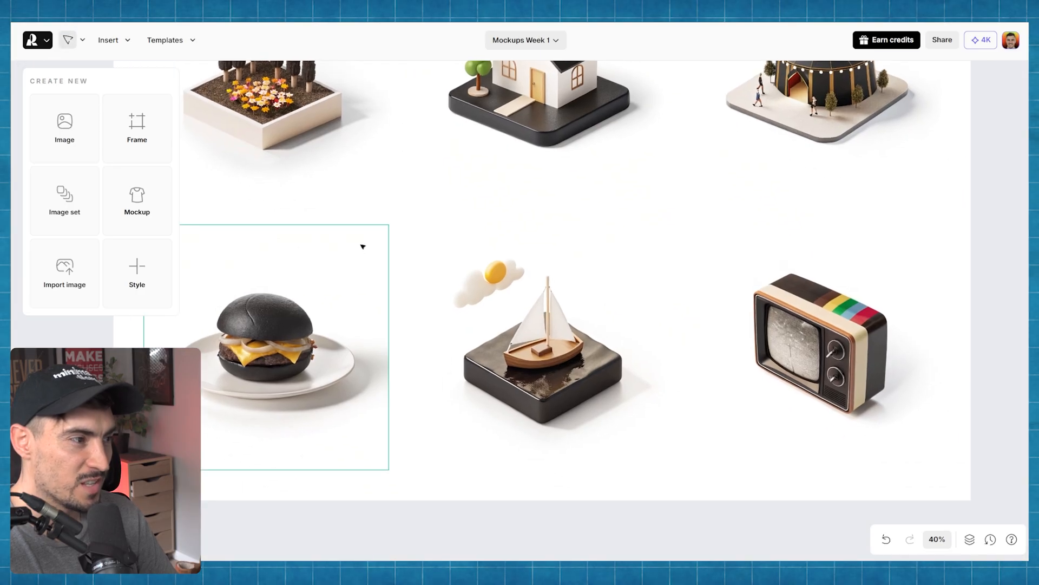
# - Duplicate the six-image isometric set and place the copy beside the original
pyautogui.click(363, 246)
pyautogui.scroll(-5, 467, 193)
pyautogui.press('Escape')
pyautogui.moveTo(283, 184); pyautogui.dragTo(799, 174)
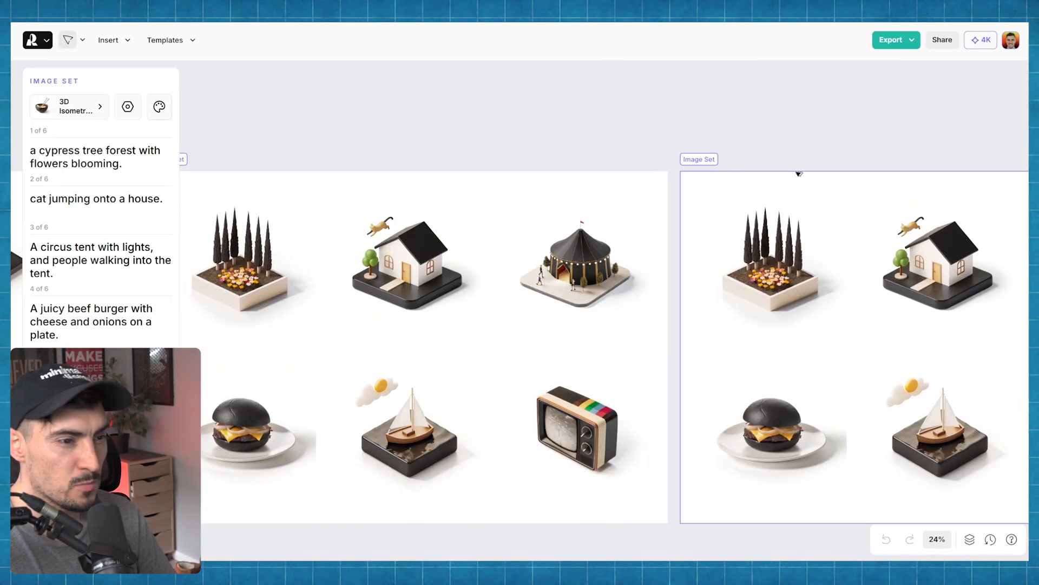
# - Browse the style library and apply the vector Icon style to the duplicated image set
pyautogui.hscroll(5, 799, 173)
pyautogui.click(69, 106)
pyautogui.scroll(-3, 387, 220)
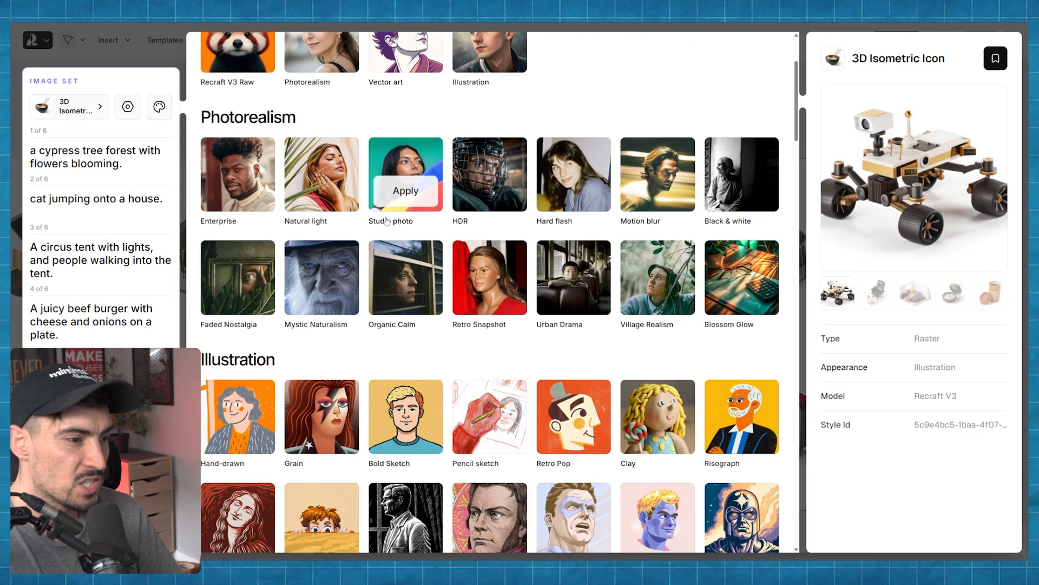
pyautogui.scroll(-5, 387, 220)
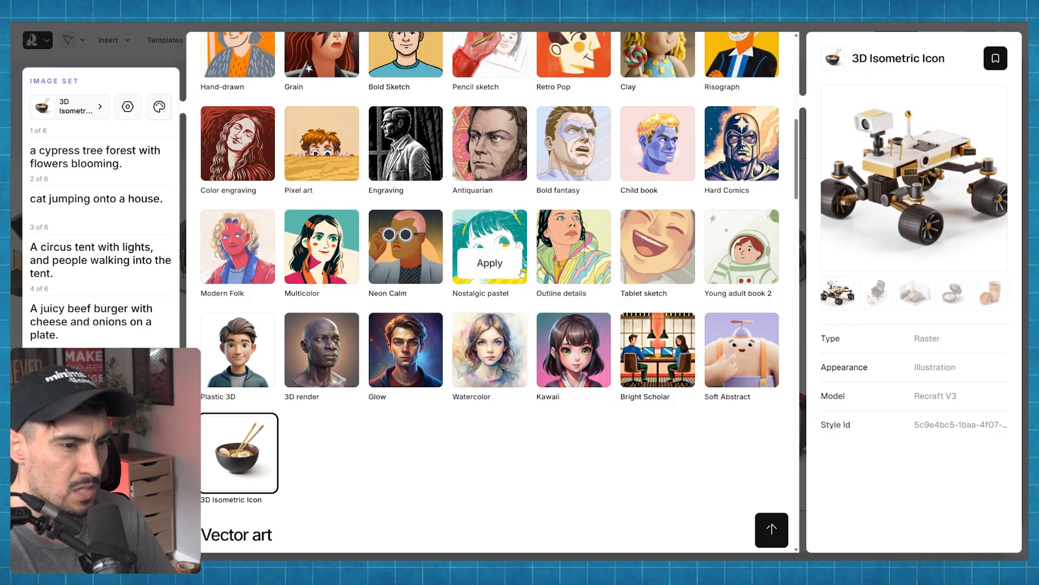
pyautogui.scroll(-5, 460, 256)
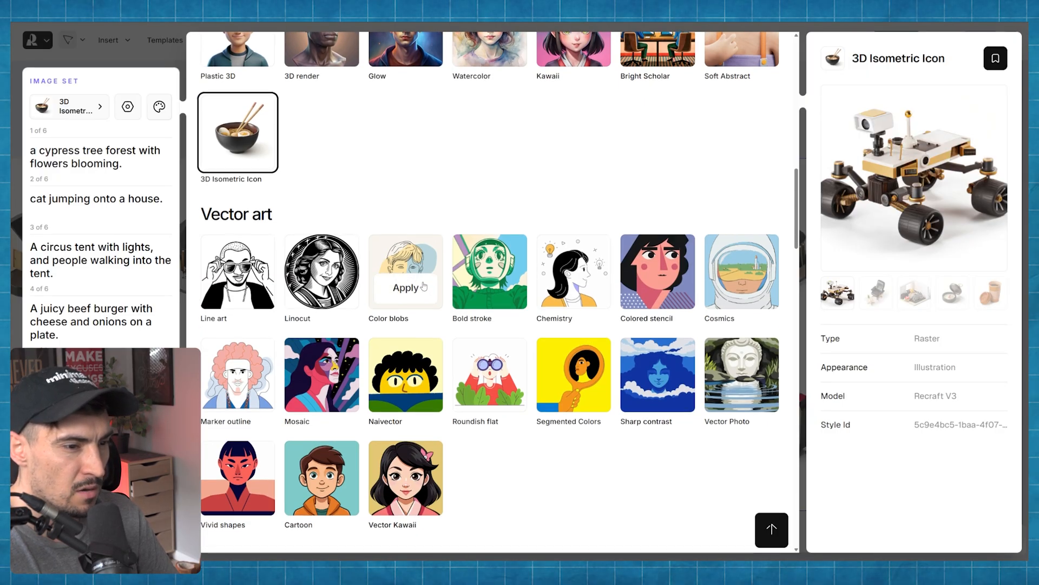
pyautogui.scroll(-5, 424, 286)
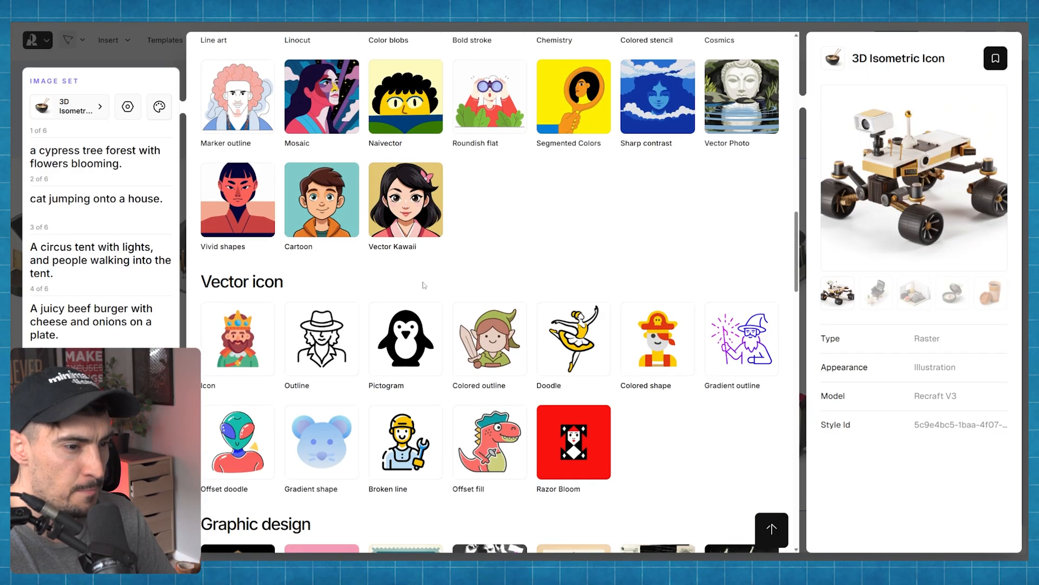
pyautogui.click(233, 356)
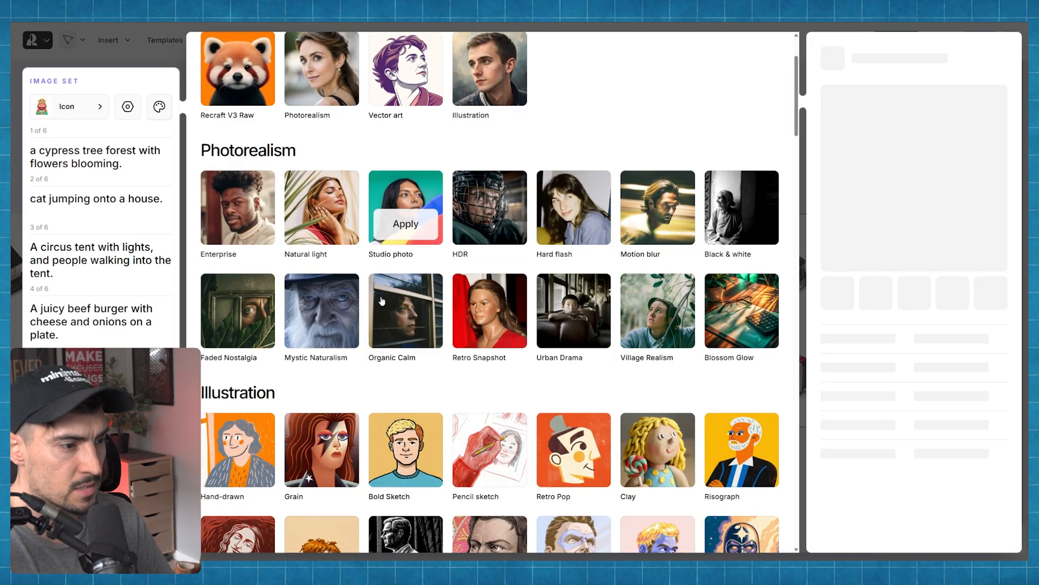
# - Apply the Colored outline style to the second copied set and, searching styles for "3d", Plastic 3D to the third
pyautogui.scroll(-10, 384, 301)
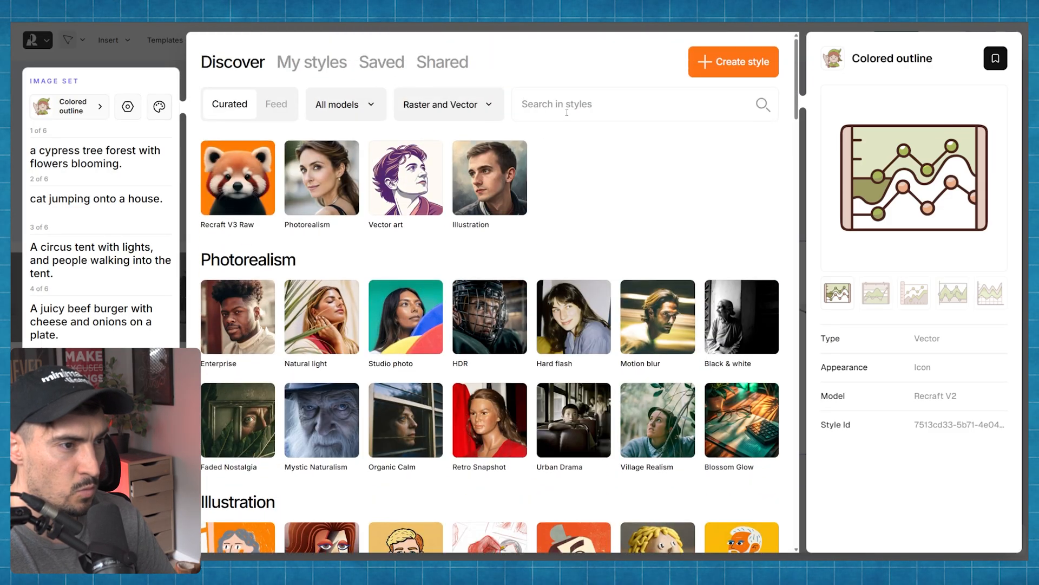
pyautogui.click(567, 112)
pyautogui.write('3d')
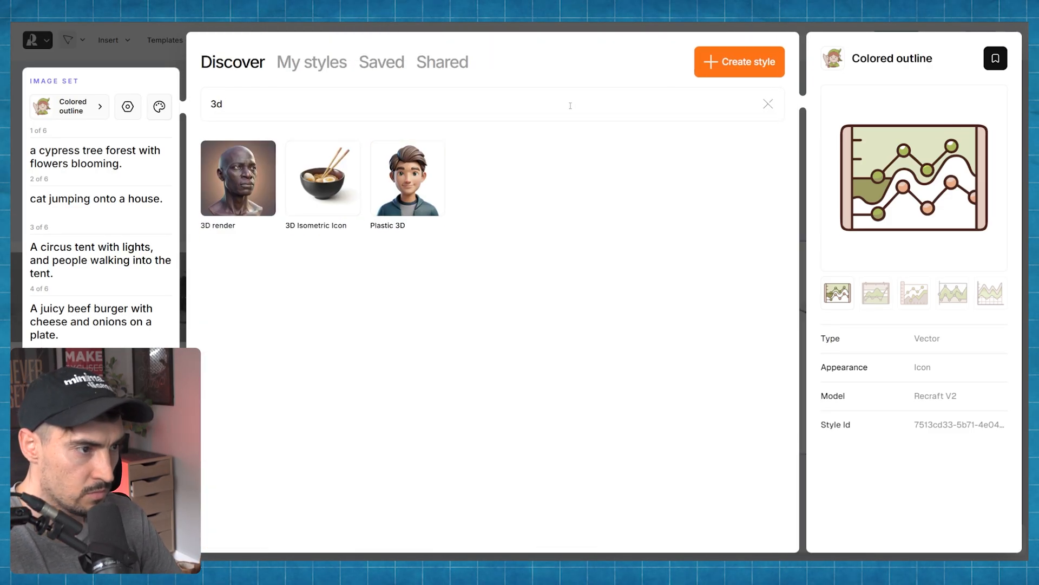
pyautogui.click(408, 196)
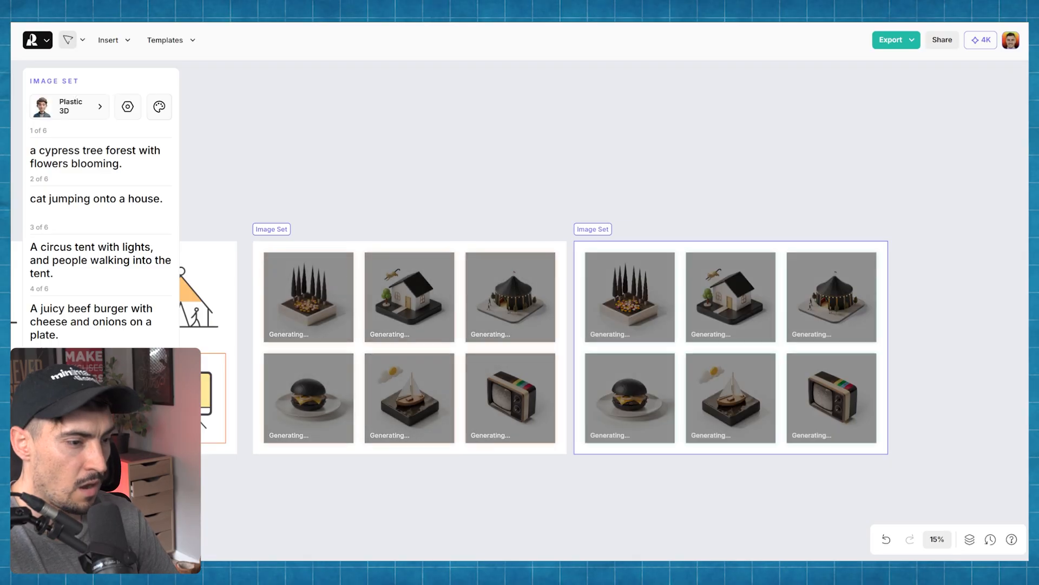
# - Examine the generated Icon-style image set of yellow and orange line icons up close
pyautogui.click(690, 176)
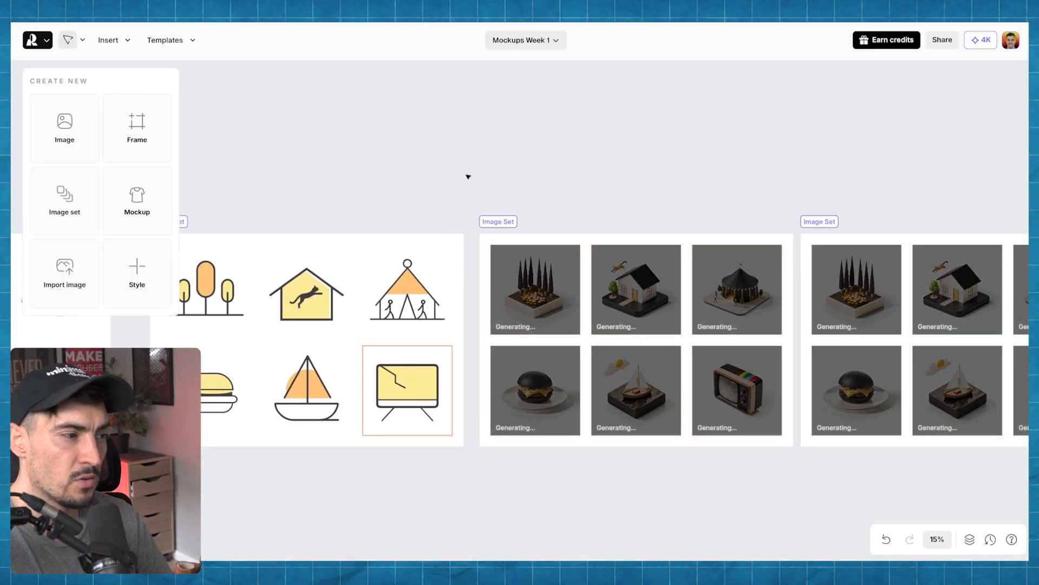
pyautogui.hscroll(-5, 468, 177)
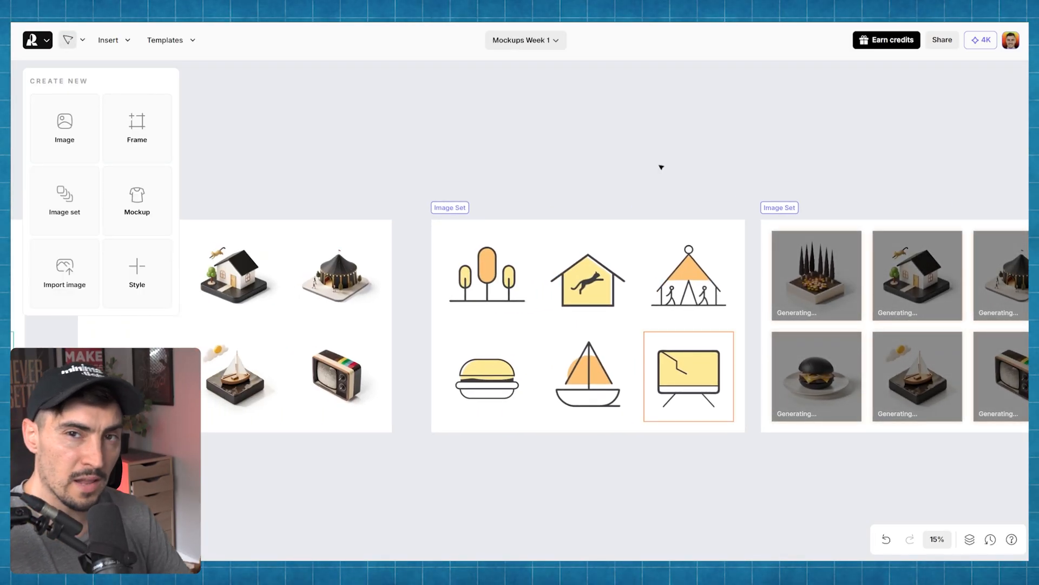
pyautogui.moveTo(639, 180); pyautogui.dragTo(521, 152)
pyautogui.click(519, 212)
pyautogui.scroll(3, 475, 224)
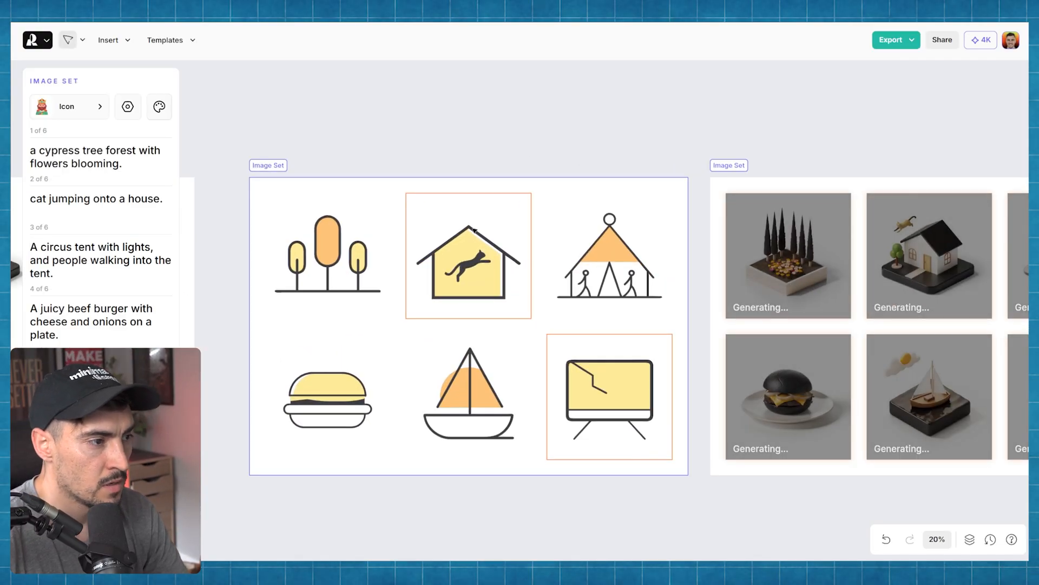
pyautogui.moveTo(503, 198); pyautogui.dragTo(488, 163)
pyautogui.scroll(3, 464, 170)
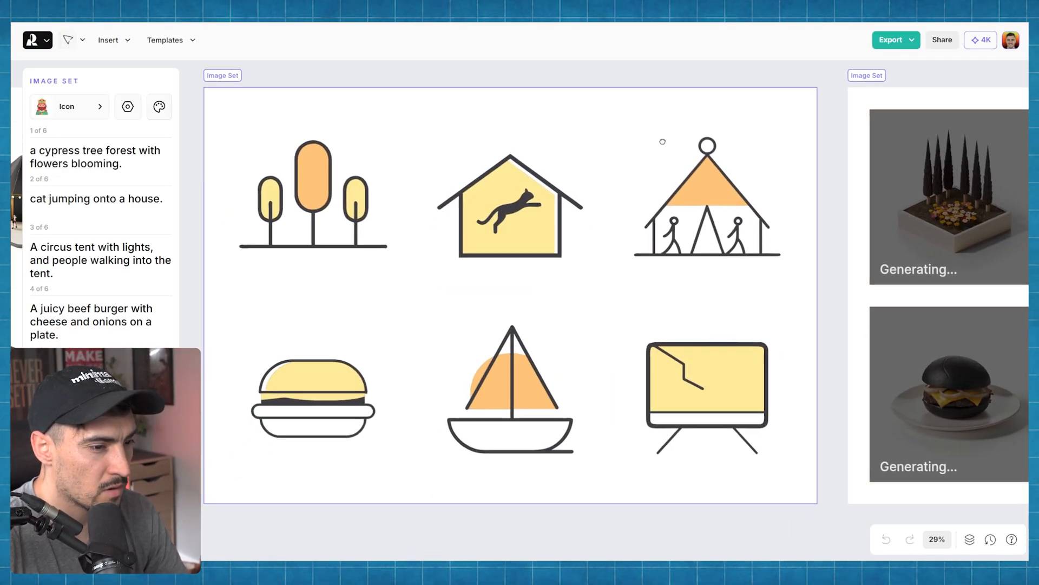
# - Compare the Icon-style cat and house with the green and brown Colored outline image set
pyautogui.hscroll(8, 807, 185)
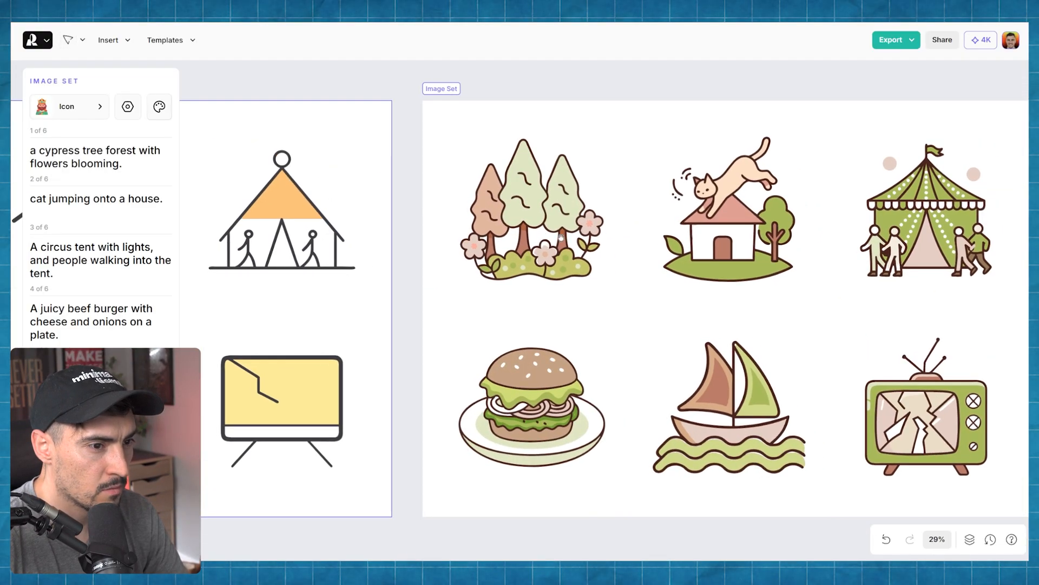
pyautogui.hscroll(-8, 641, 193)
pyautogui.click(415, 118)
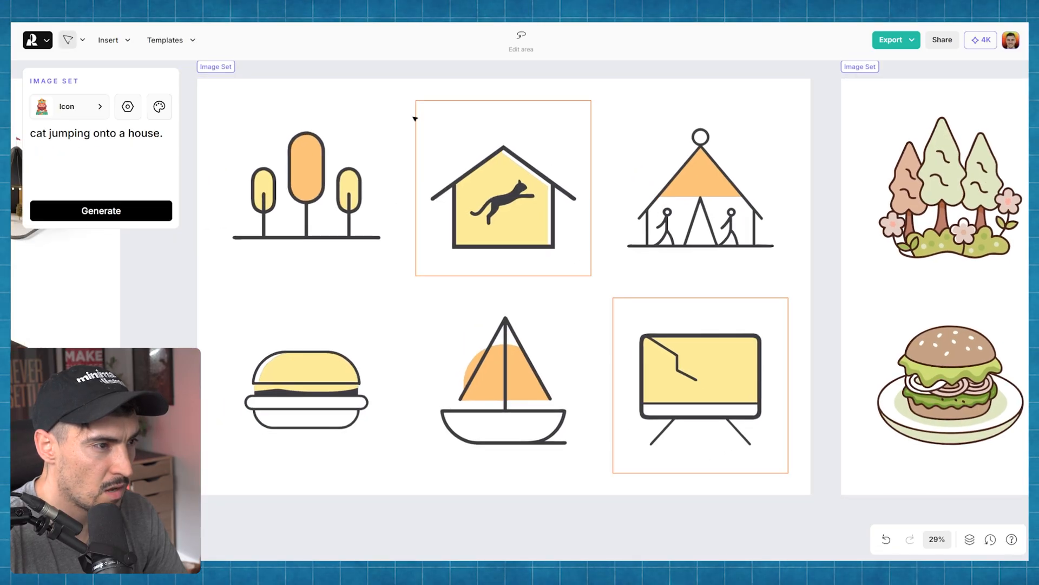
pyautogui.hscroll(15, 548, 88)
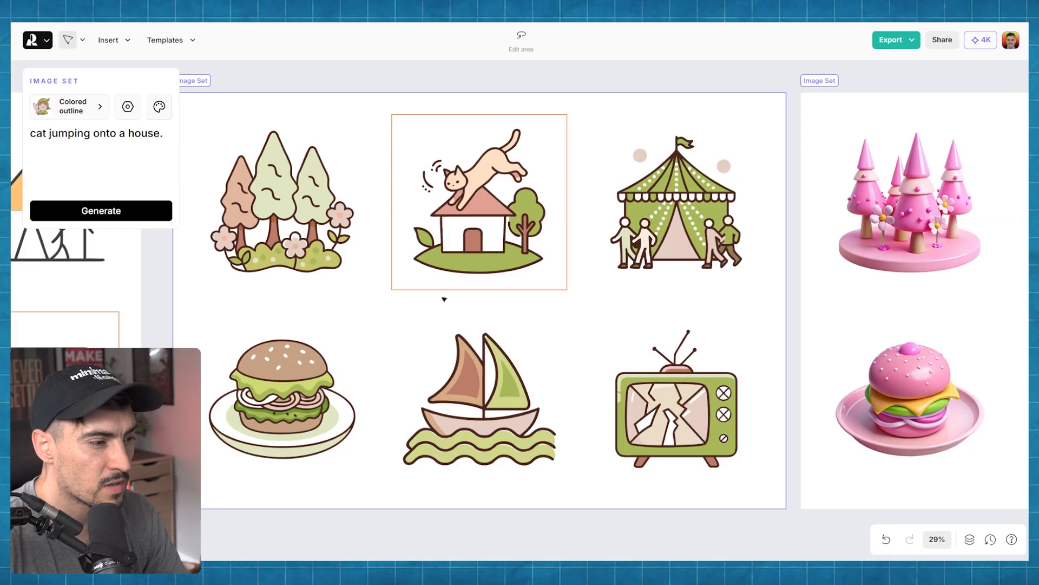
pyautogui.click(449, 297)
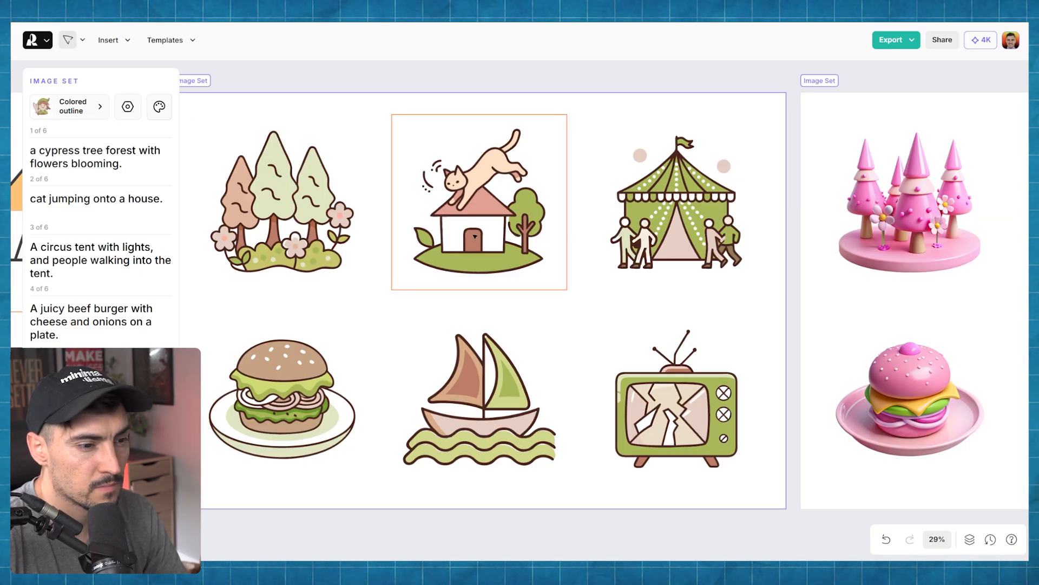
# - Inspect the pink Plastic 3D image set up close and compare it with the original isometric set
pyautogui.hscroll(10, 475, 445)
pyautogui.click(275, 92)
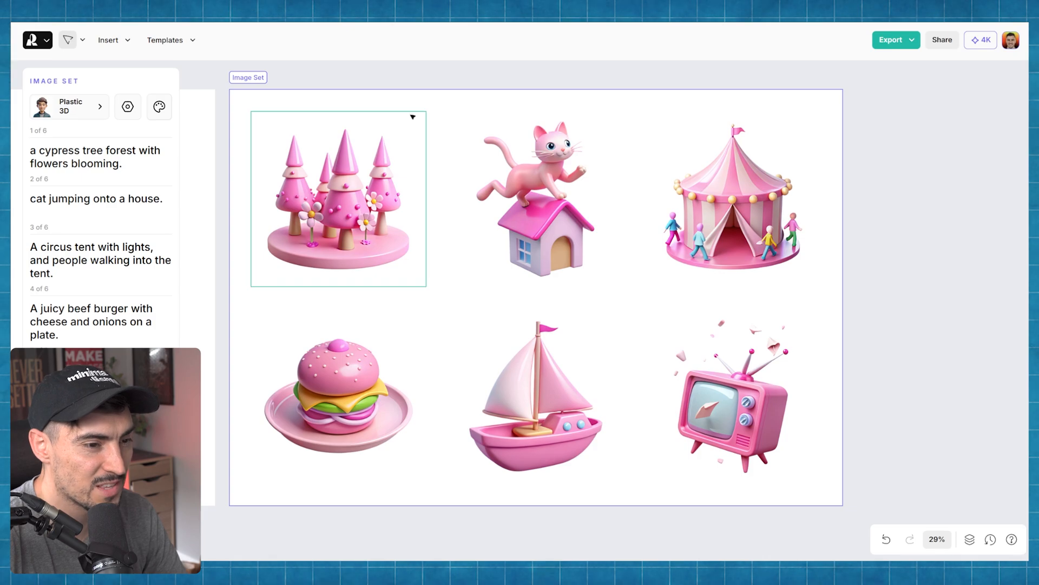
pyautogui.scroll(10, 520, 423)
pyautogui.hscroll(-8, 557, 271)
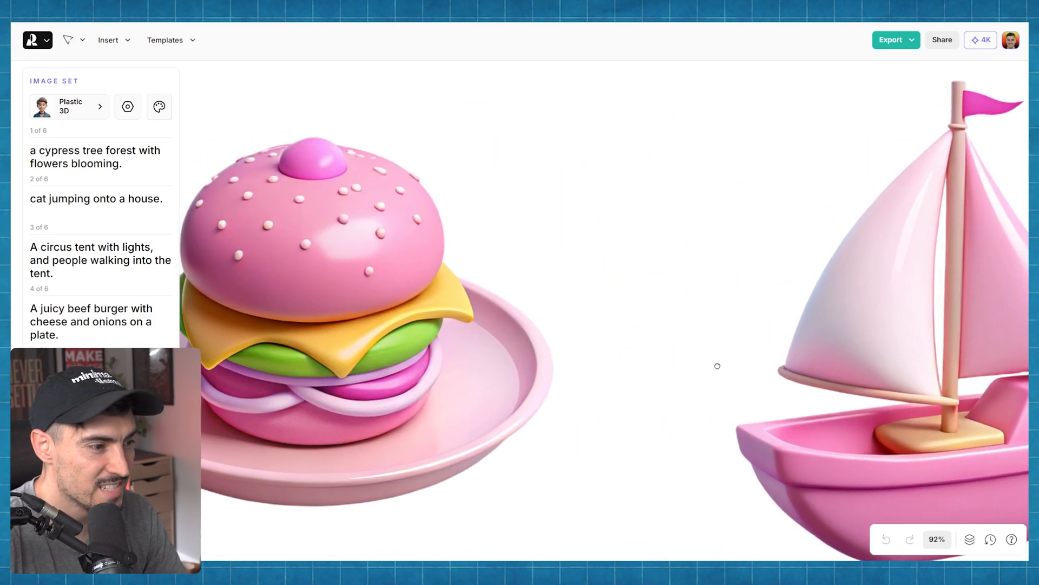
pyautogui.scroll(-3, 557, 272)
pyautogui.scroll(10, 487, 172)
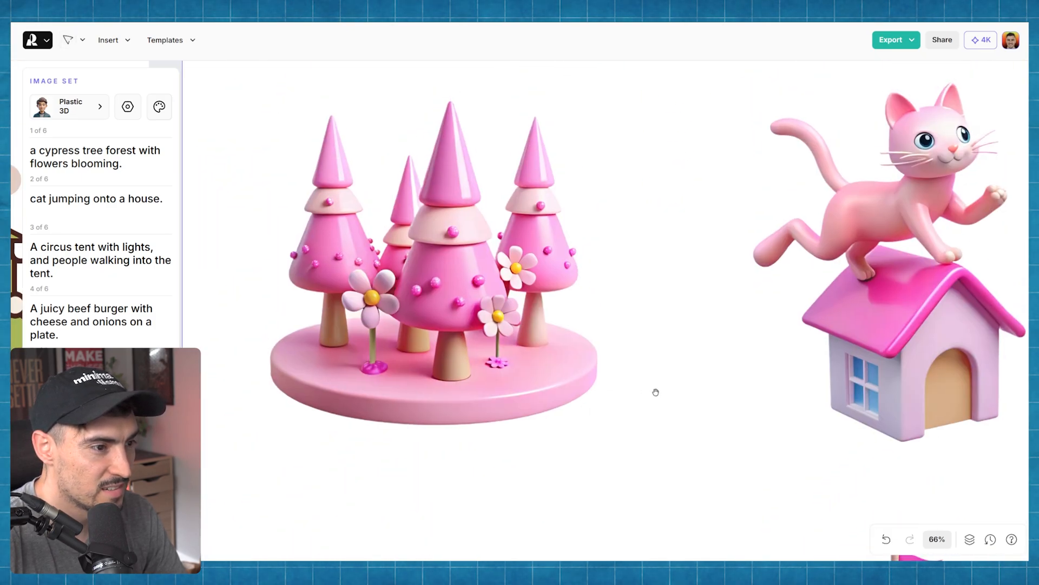
pyautogui.scroll(2, 657, 389)
pyautogui.hscroll(5, 602, 401)
pyautogui.scroll(-6, 404, 373)
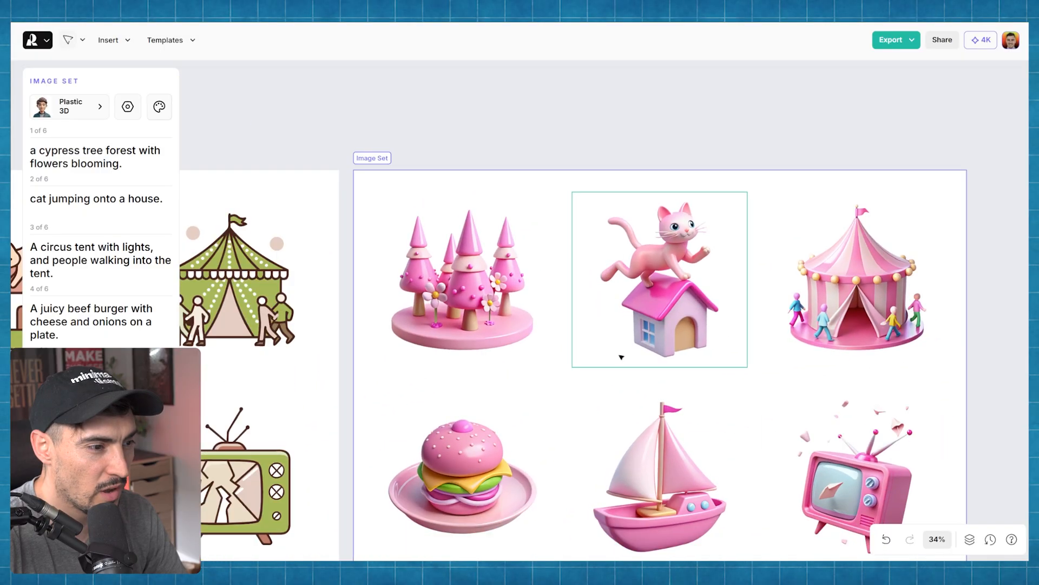
pyautogui.hscroll(-8, 550, 308)
pyautogui.hscroll(-10, 550, 308)
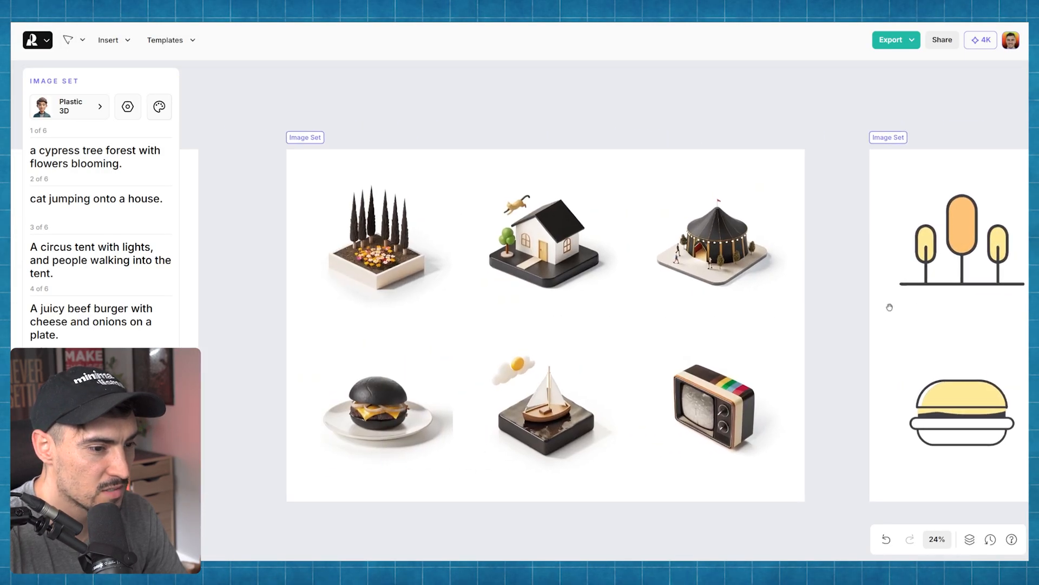
# - Place a copy of the pink Plastic 3D image set beside the original and browse the available styles
pyautogui.hscroll(15, 890, 307)
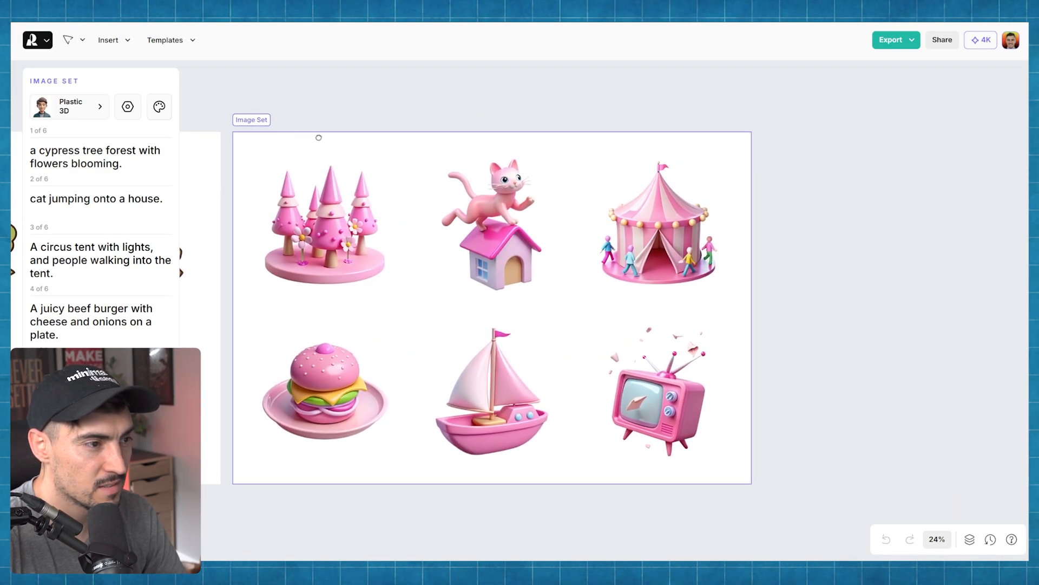
pyautogui.hscroll(12, 318, 138)
pyautogui.click(69, 106)
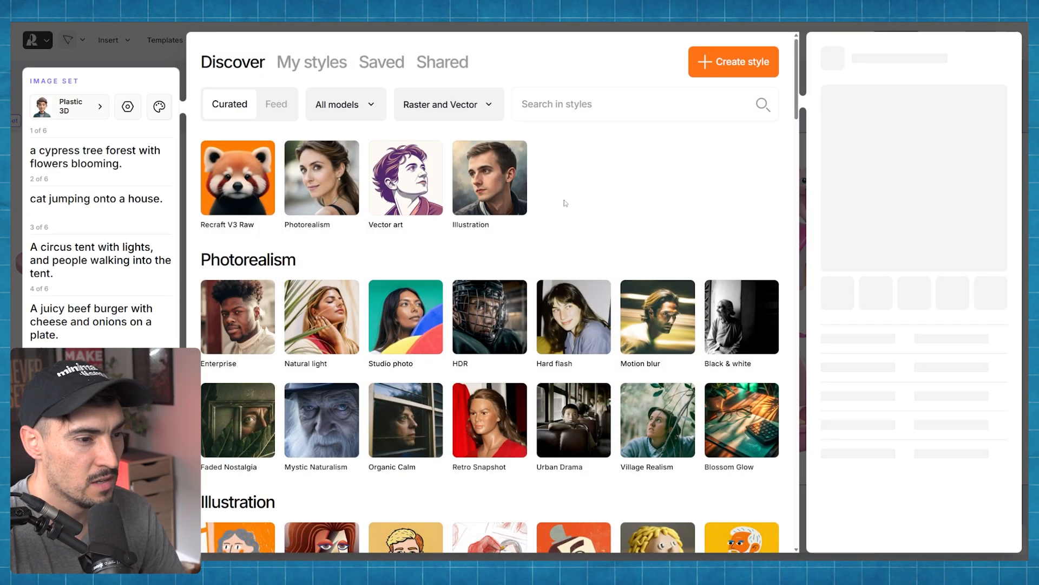
pyautogui.click(548, 105)
pyautogui.write('3d')
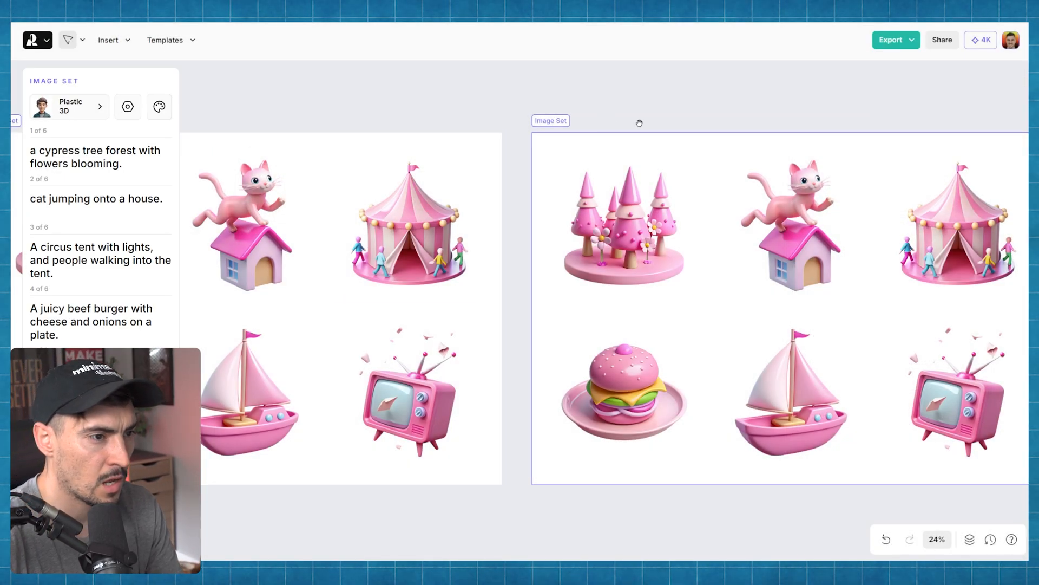
pyautogui.moveTo(639, 122); pyautogui.dragTo(494, 158)
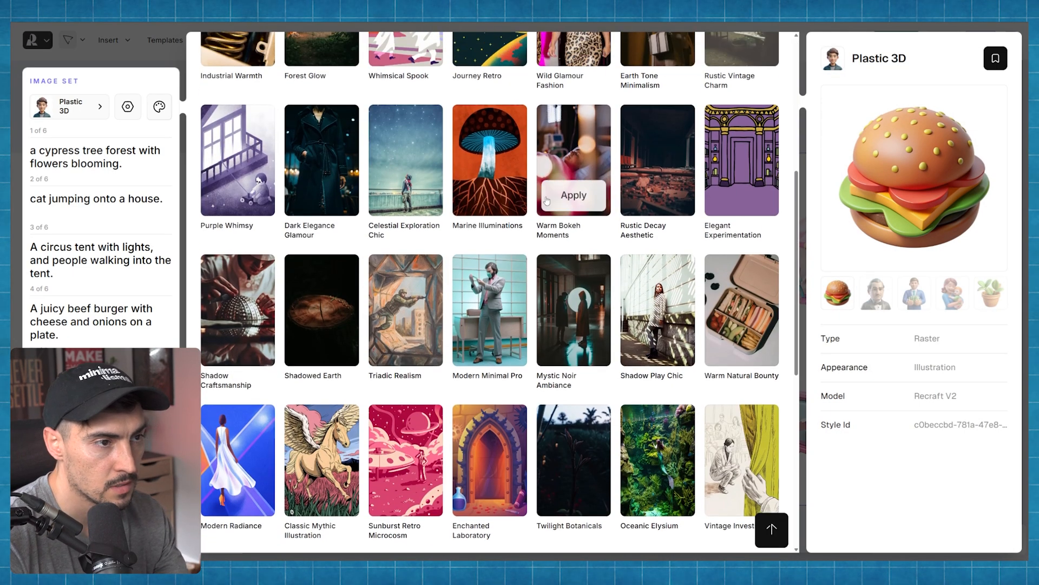
# - Search styles for "icon" and apply the Quantum Heroscape style to the copied image set
pyautogui.click(581, 106)
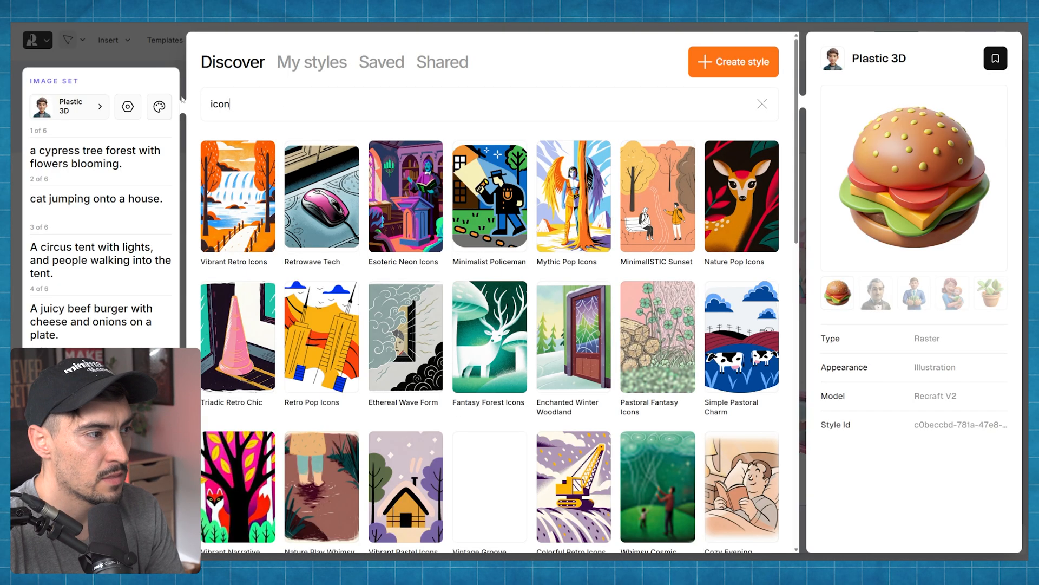
pyautogui.scroll(-10, 632, 267)
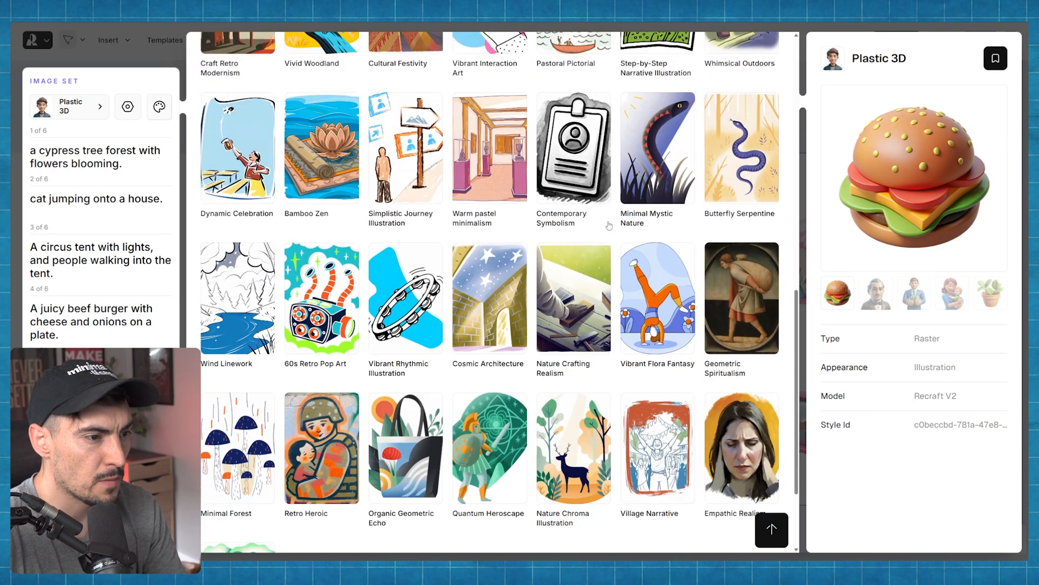
pyautogui.scroll(-3, 609, 226)
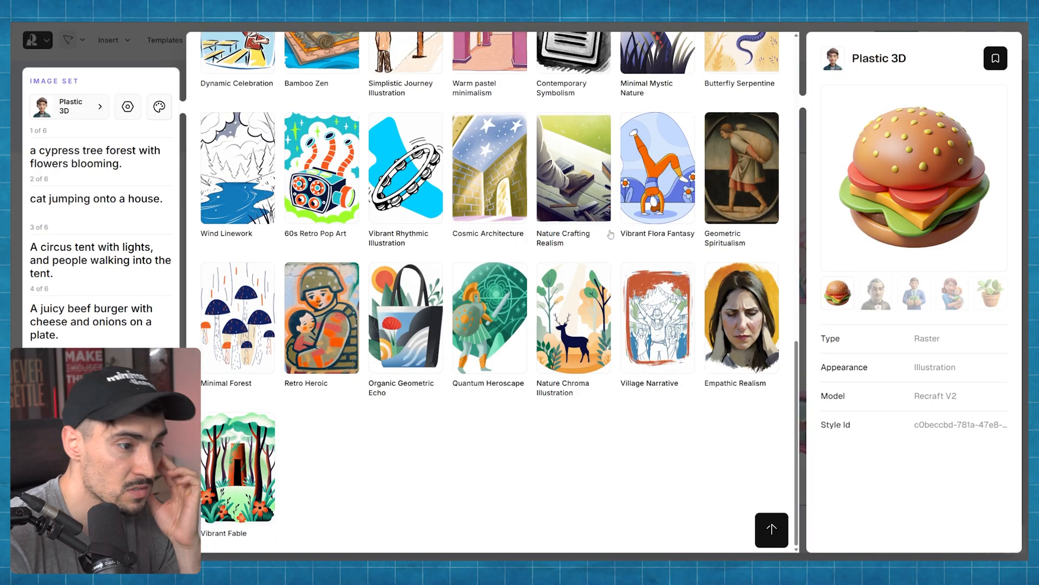
pyautogui.click(489, 351)
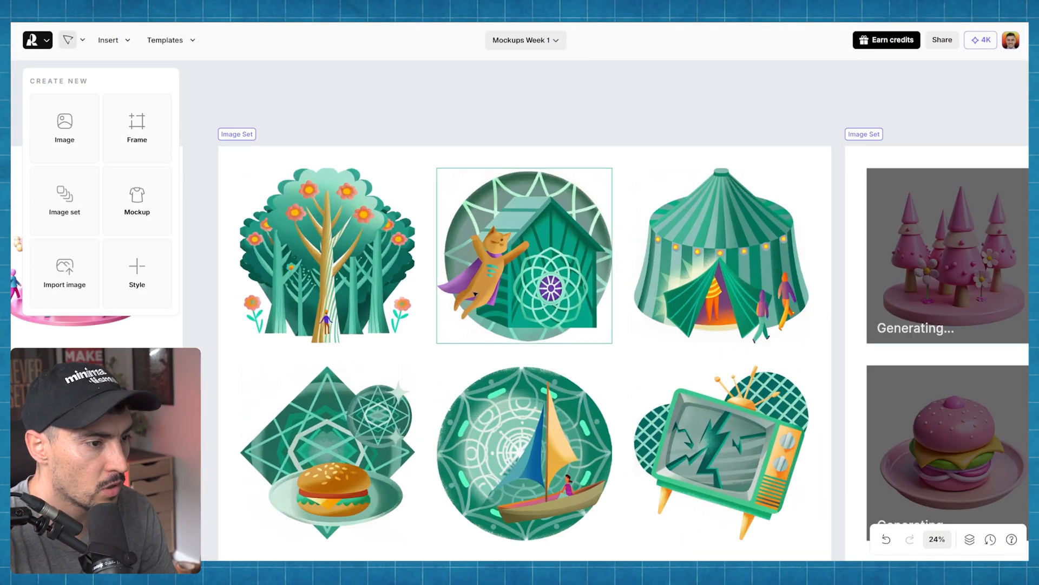
# - Examine the green Quantum Heroscape images up close, from the cat and forest to the burger, sailboat and broken TV
pyautogui.click(475, 294)
pyautogui.scroll(5, 475, 294)
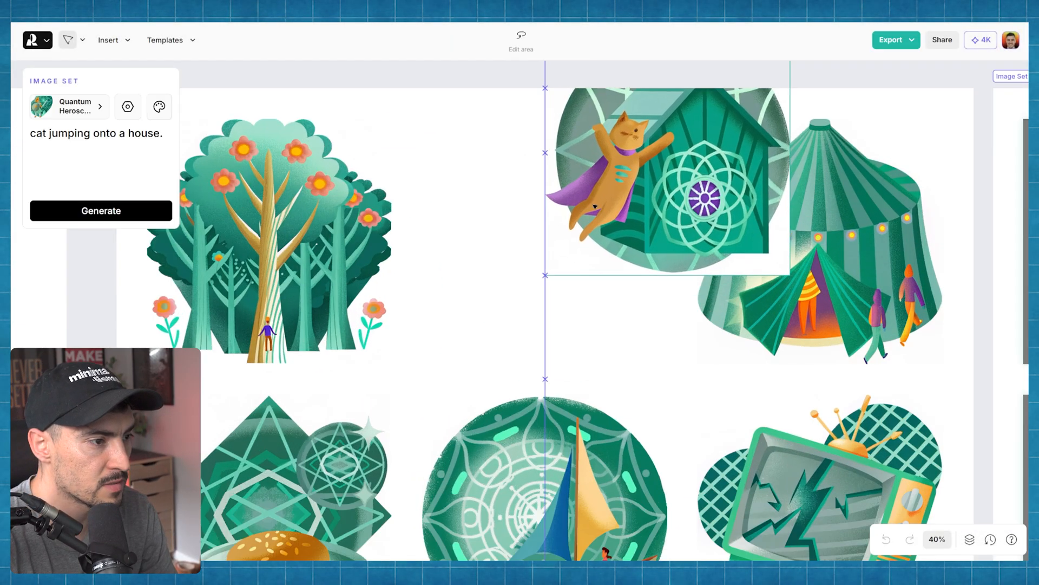
pyautogui.hscroll(-3, 399, 283)
pyautogui.scroll(5, 395, 293)
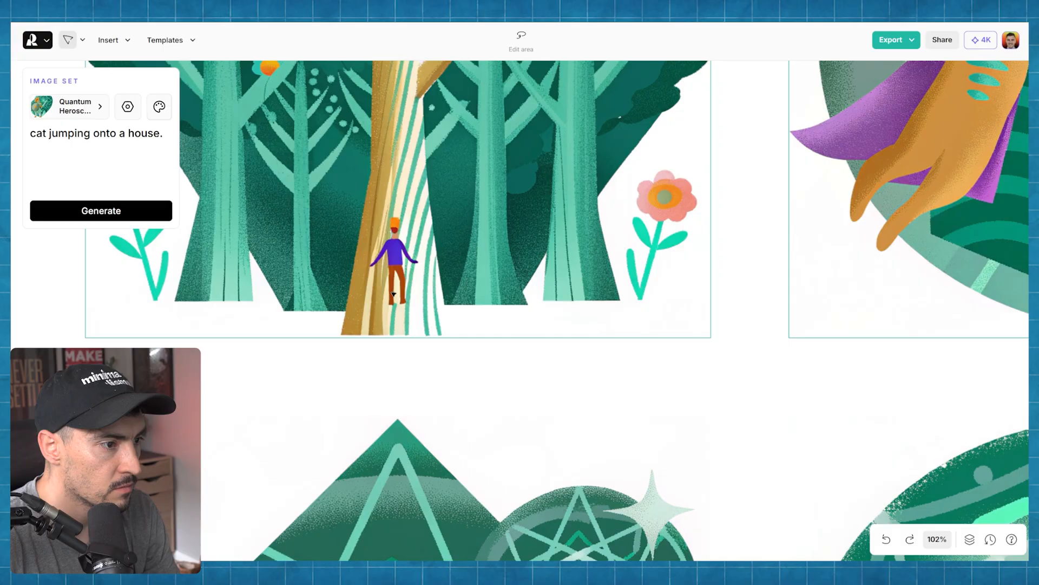
pyautogui.scroll(-4, 394, 292)
pyautogui.scroll(-5, 498, 342)
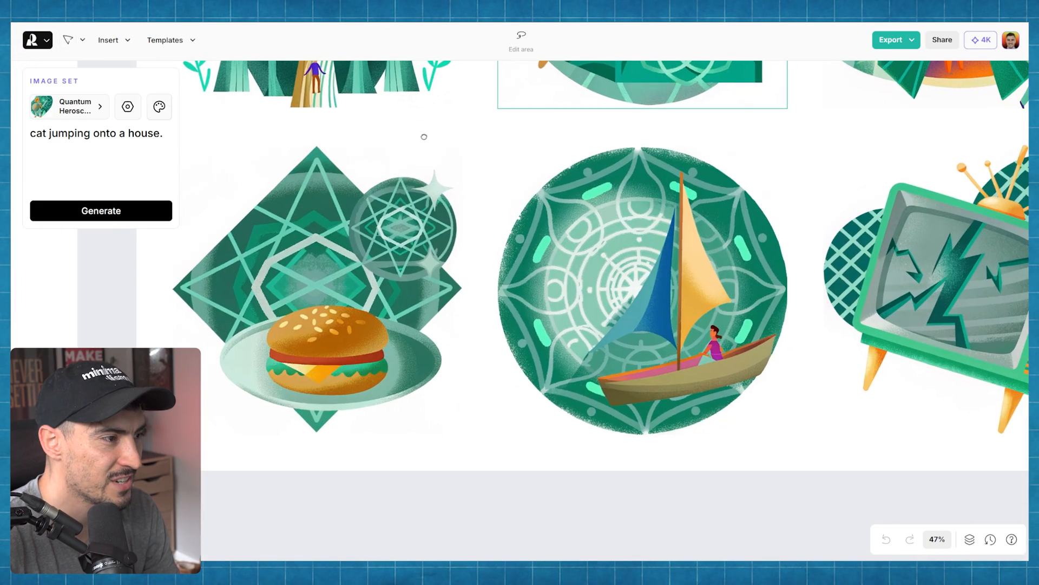
pyautogui.scroll(5, 305, 294)
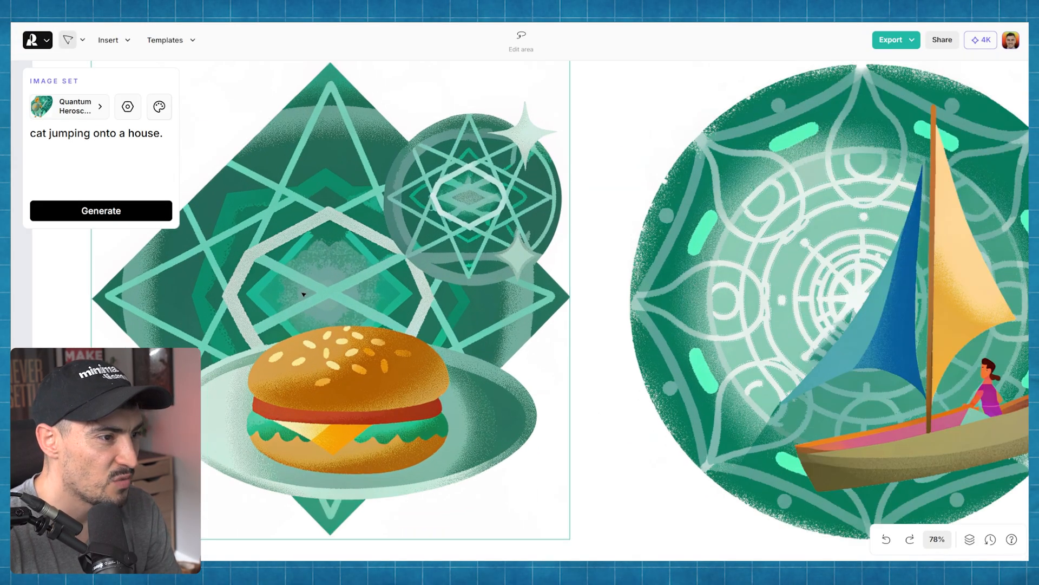
pyautogui.scroll(-5, 303, 294)
pyautogui.hscroll(5, 606, 188)
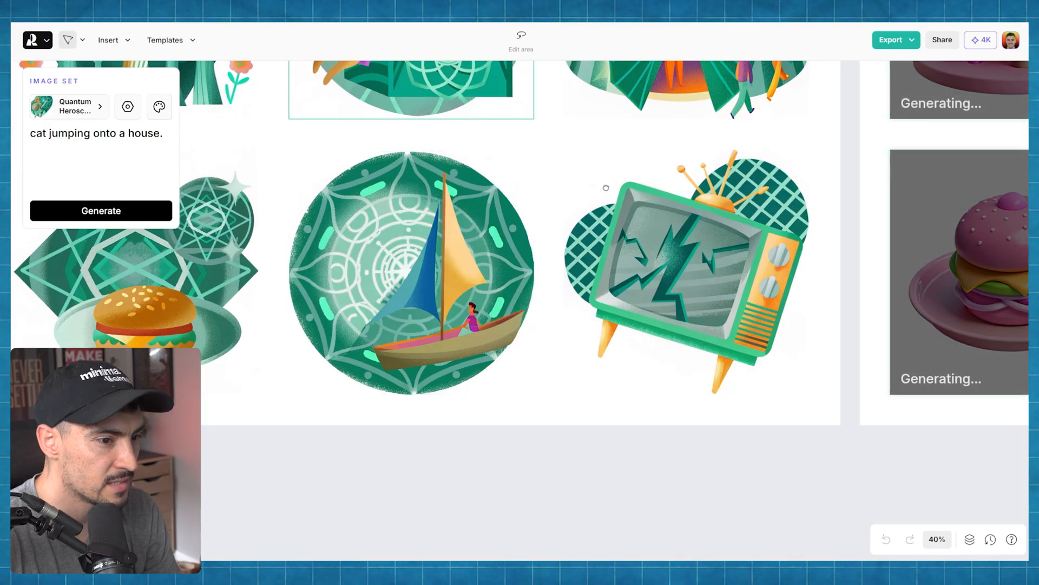
pyautogui.scroll(3, 606, 188)
pyautogui.click(497, 351)
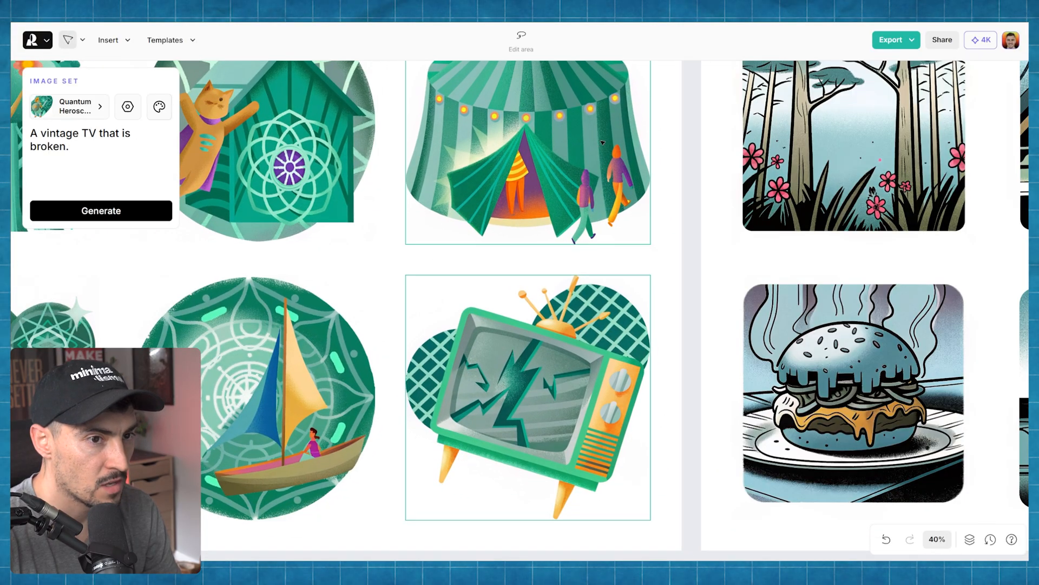
# - Inspect the teal comic-style image set with black outlines and compare it with the Colored outline and Plastic 3D sets
pyautogui.hscroll(10, 525, 175)
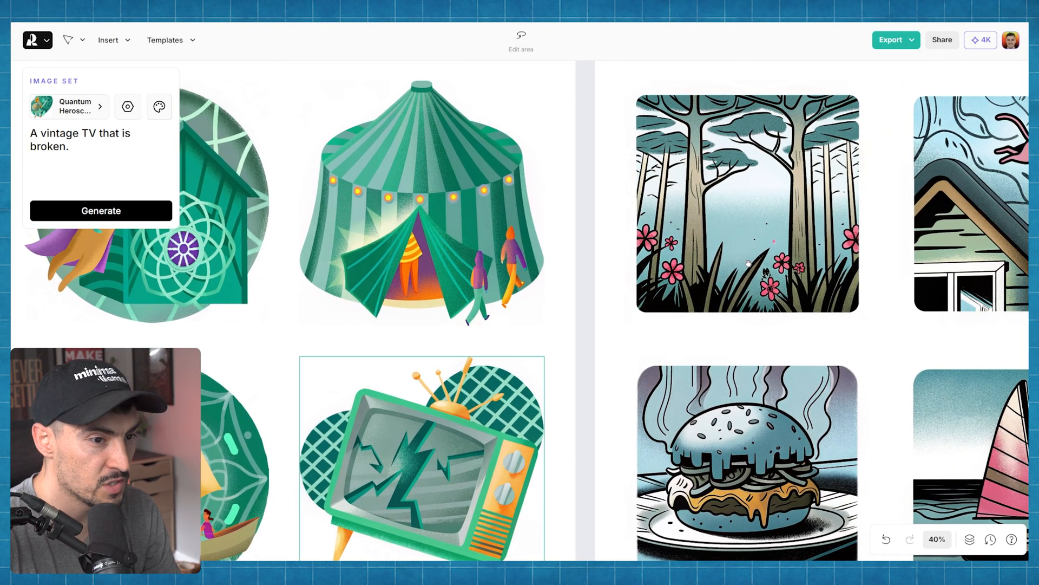
pyautogui.scroll(-2, 541, 291)
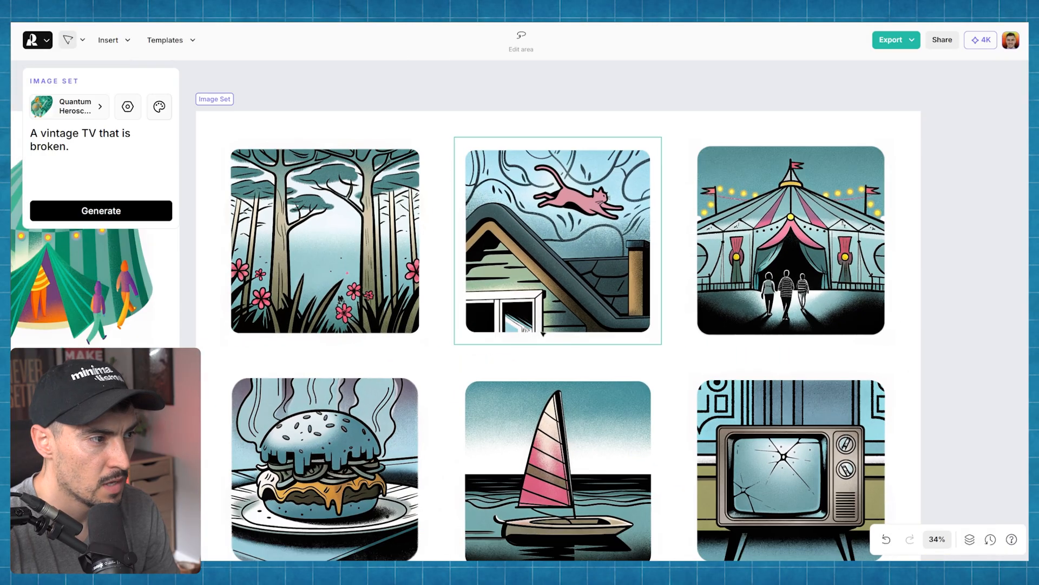
pyautogui.scroll(3, 294, 412)
pyautogui.scroll(-3, 294, 412)
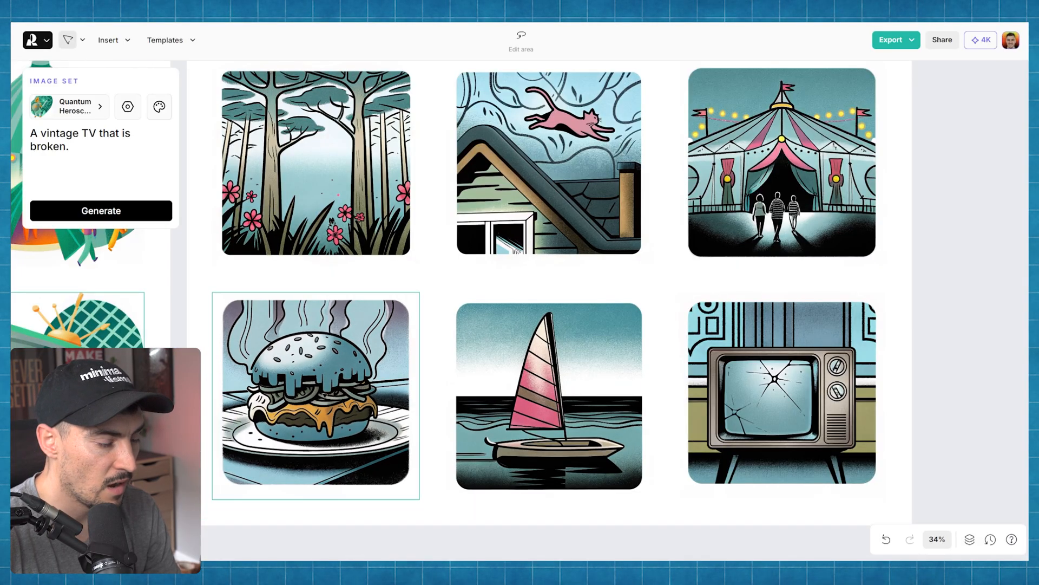
pyautogui.hscroll(2, 564, 309)
pyautogui.hscroll(-1, 550, 315)
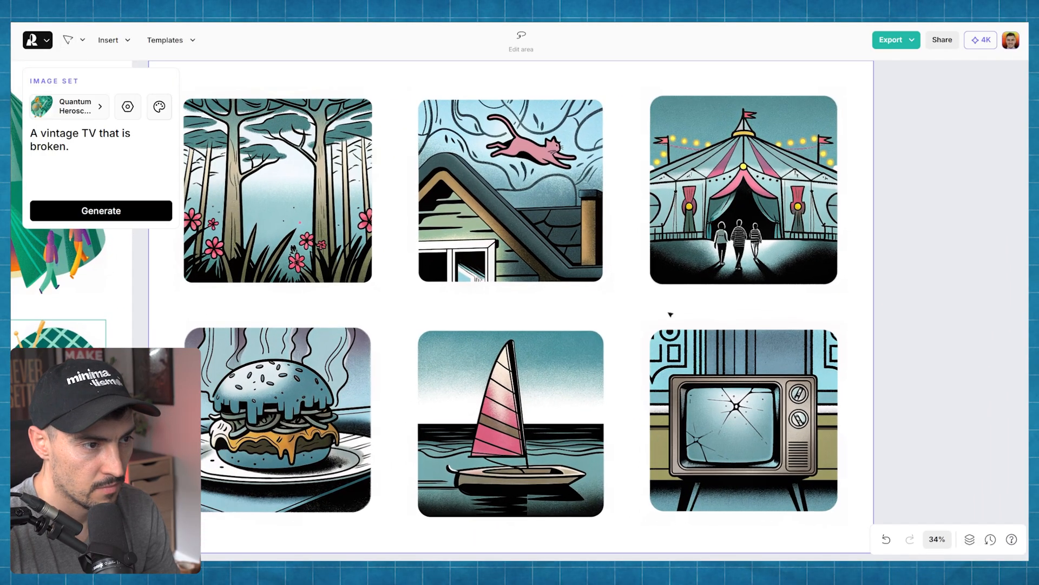
pyautogui.scroll(-3, 670, 311)
pyautogui.hscroll(-10, 440, 293)
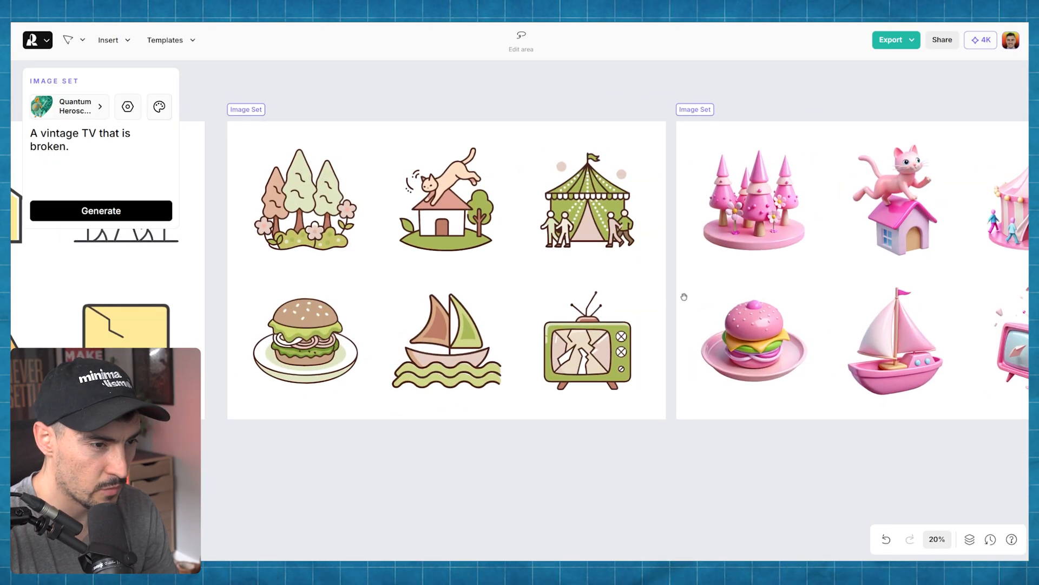
pyautogui.hscroll(5, 683, 295)
pyautogui.hscroll(2, 523, 301)
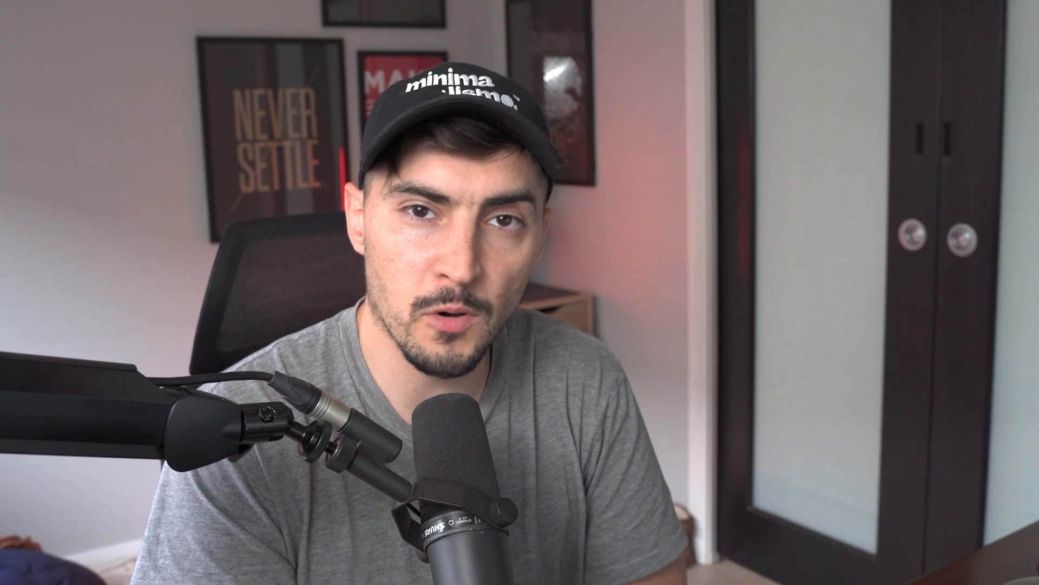